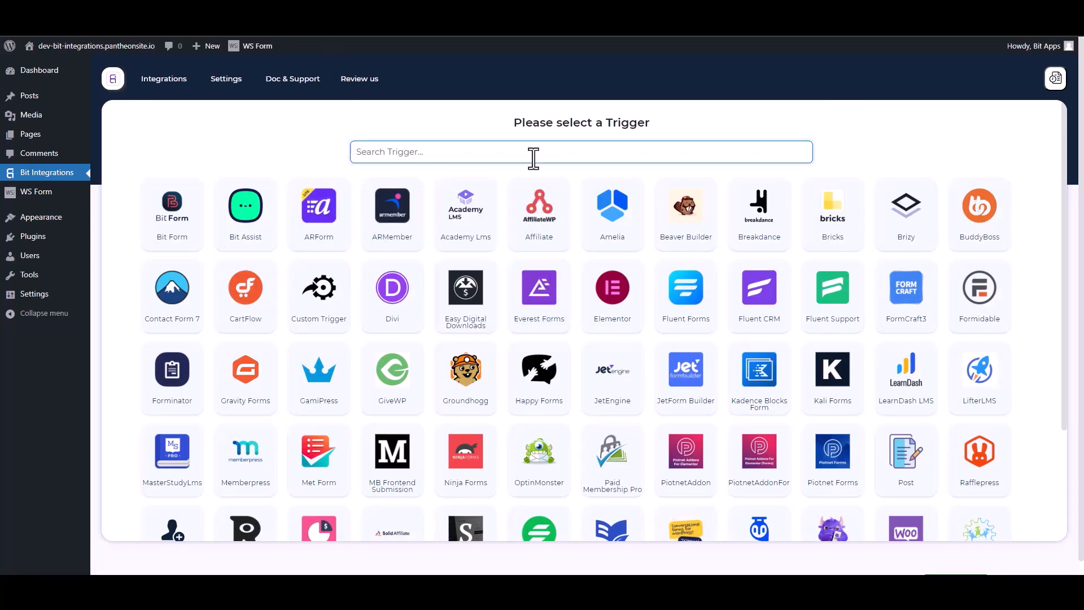
# Search the triggers for "ws" and select WSForm as the integration's trigger
pyautogui.write('ws')
pyautogui.click(568, 222)
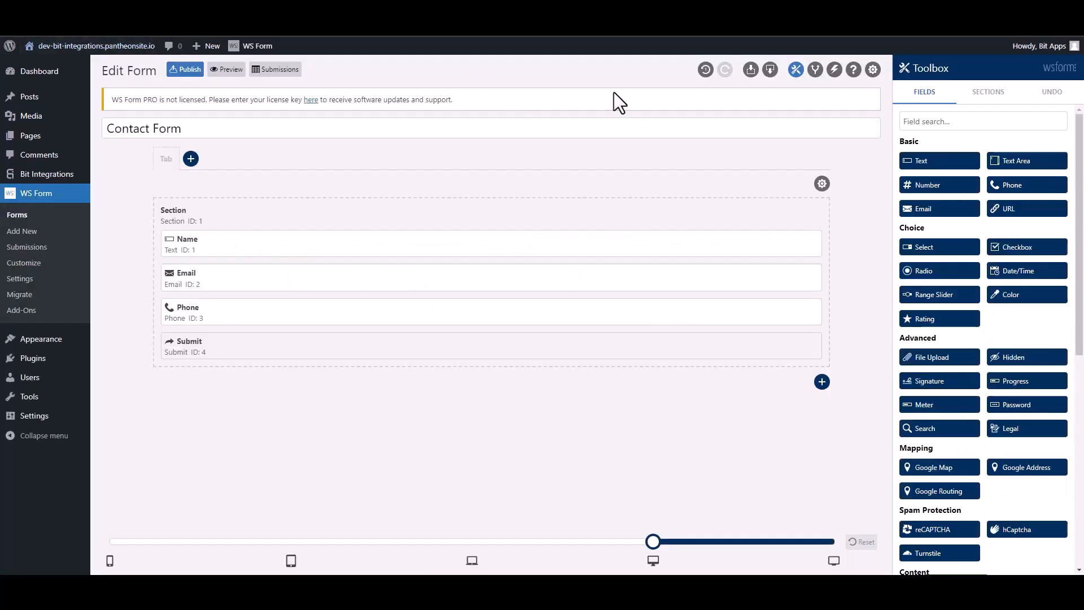
# In WS Form's Contact Form, add a form action named "Bit Integrations" that uses Run WordPress Hook
pyautogui.click(835, 71)
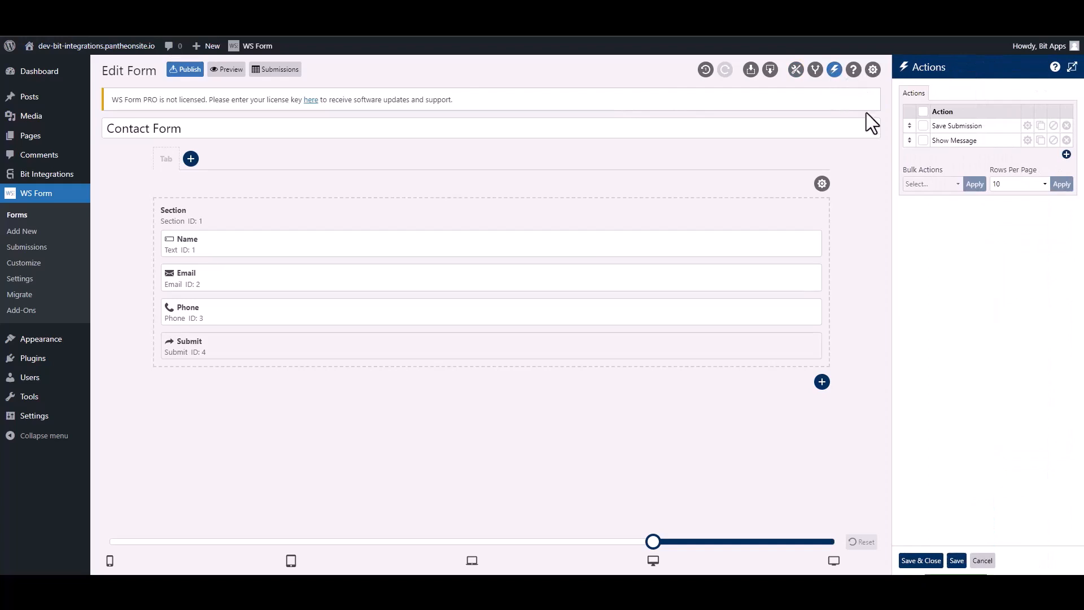
pyautogui.click(1066, 154)
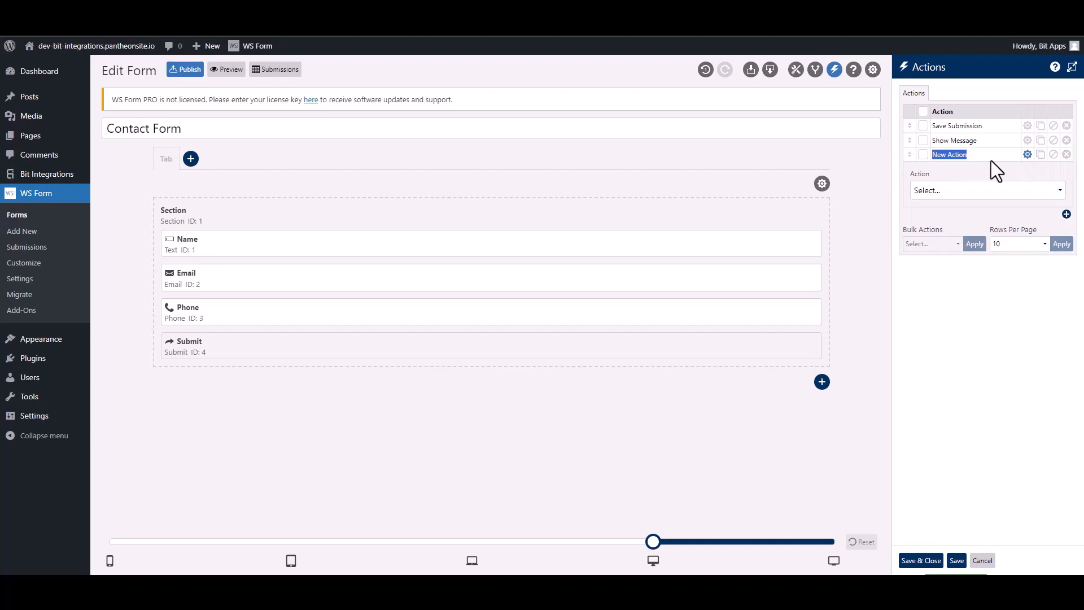
pyautogui.write('Bit Integra')
pyautogui.click(971, 192)
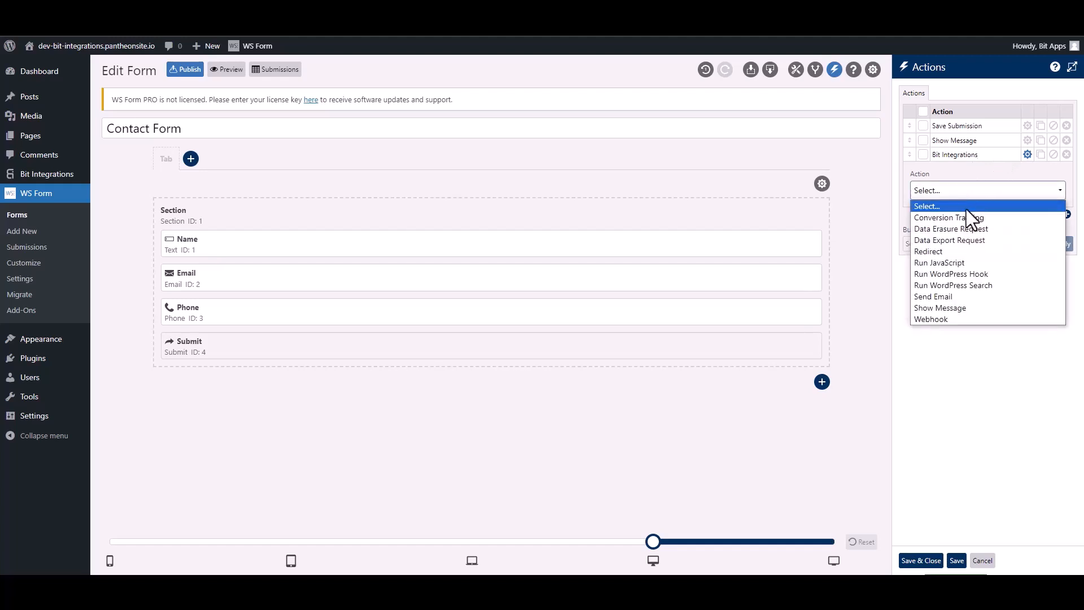
pyautogui.click(984, 273)
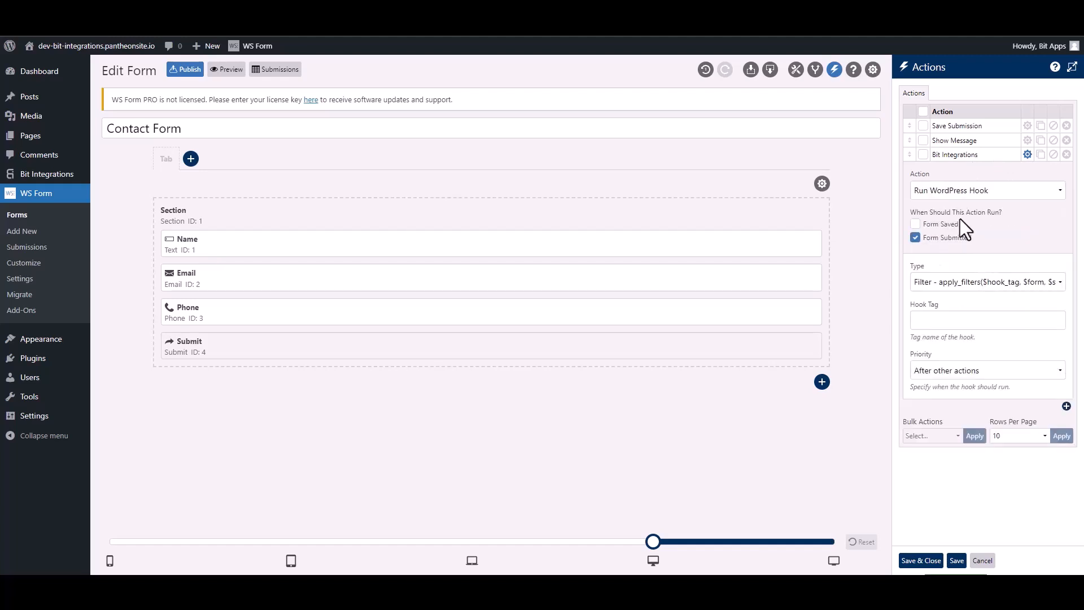
# Set the hook type to Action, copy the hook tag ws_form_action_for_bi from the trigger's setup note, and save and close the form actions
pyautogui.click(941, 285)
pyautogui.click(945, 309)
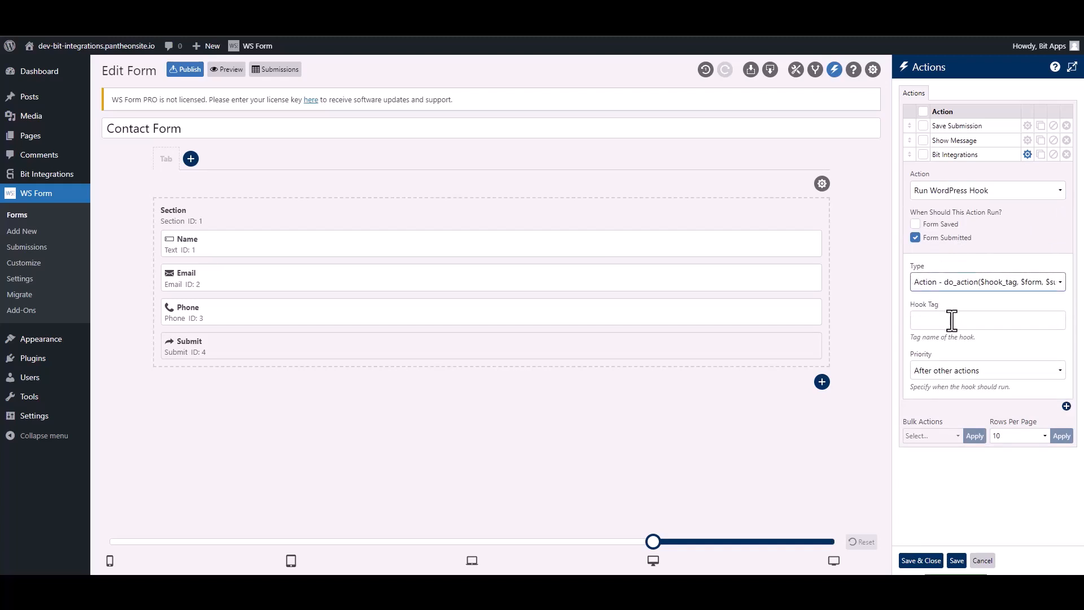
pyautogui.click(952, 320)
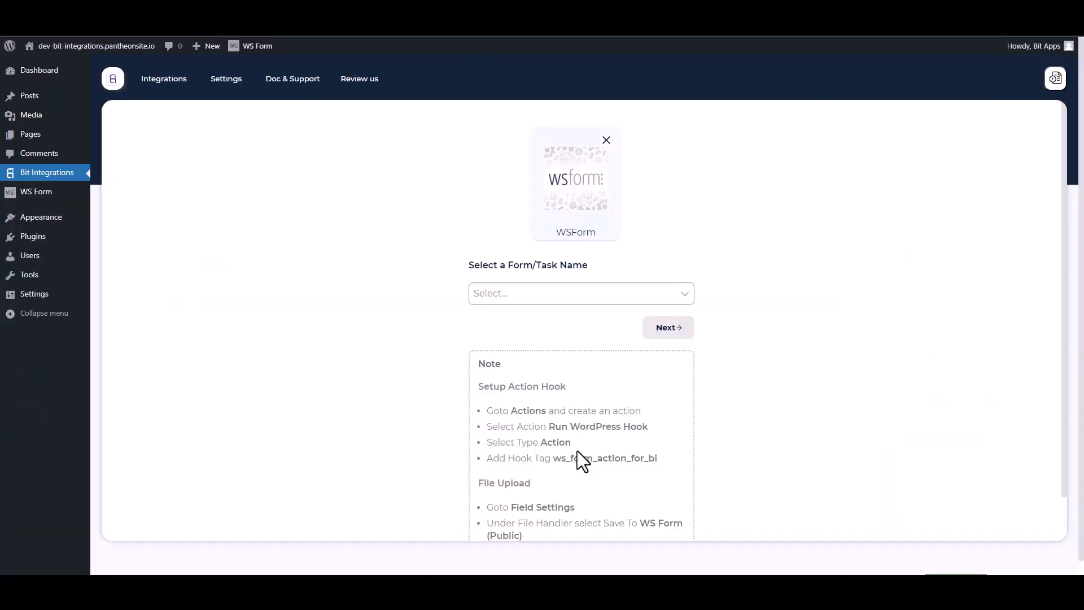
pyautogui.moveTo(666, 465); pyautogui.dragTo(559, 458)
pyautogui.hotkey('ctrl', 'c')
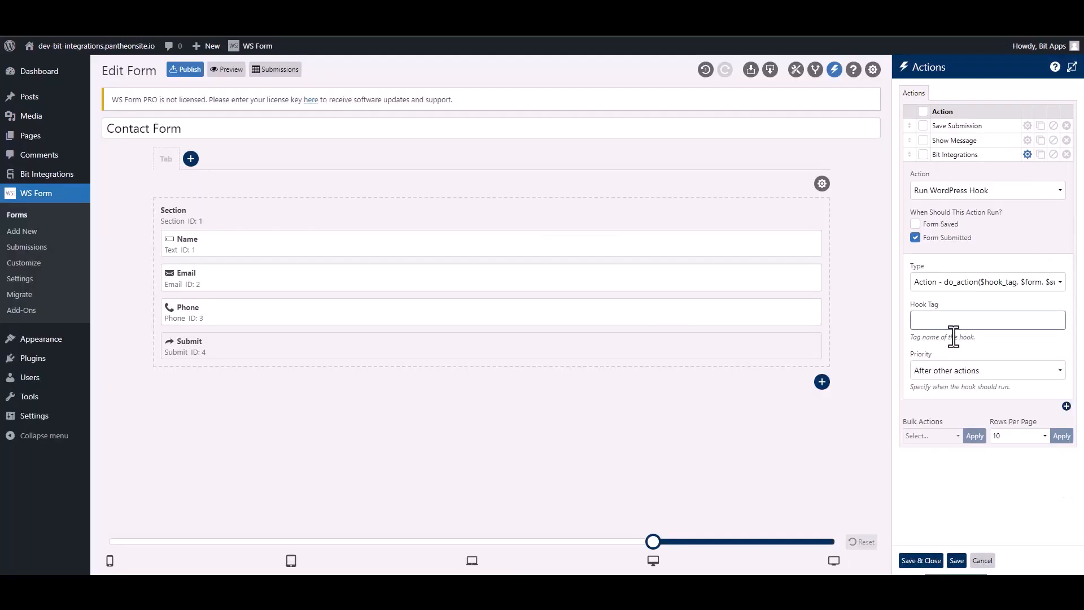
pyautogui.click(951, 323)
pyautogui.hotkey('ctrl', 'v')
pyautogui.click(926, 561)
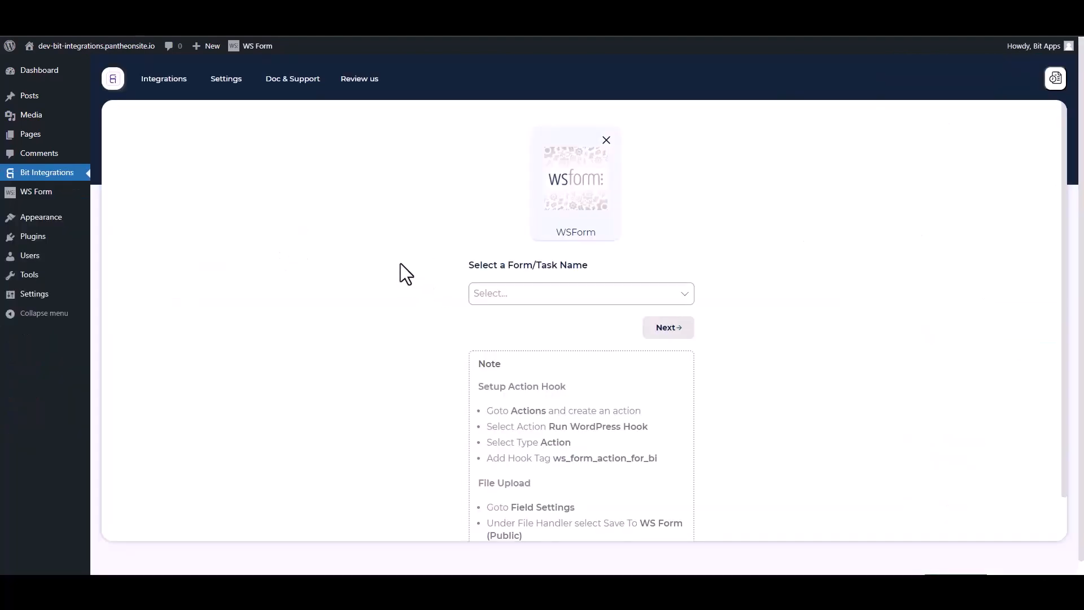
# Choose Contact Form as the WSForm trigger's form and continue to the action selection
pyautogui.click(531, 294)
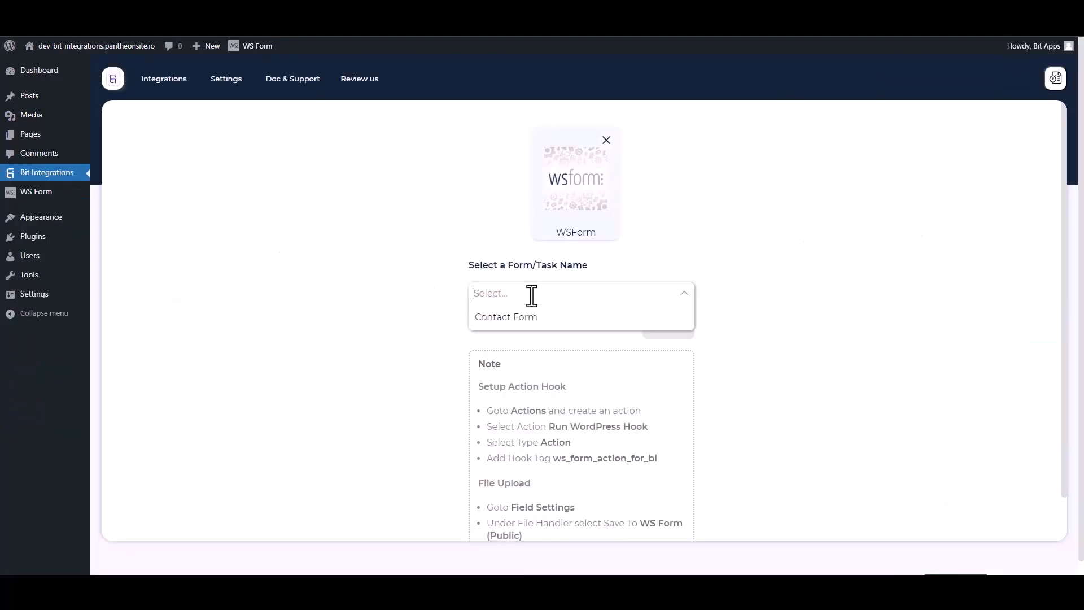
pyautogui.click(502, 318)
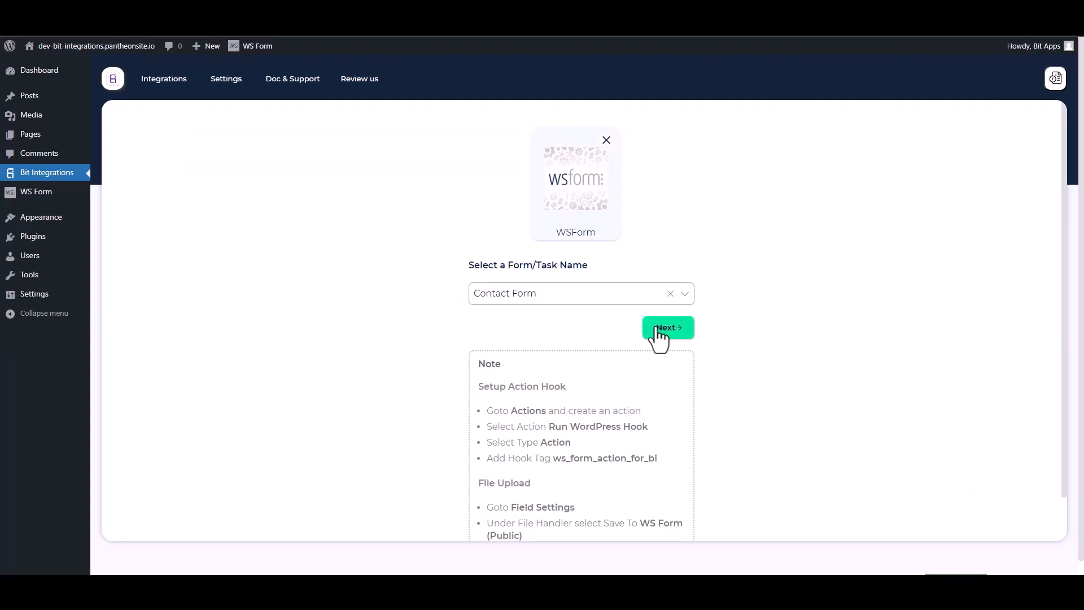
pyautogui.click(655, 331)
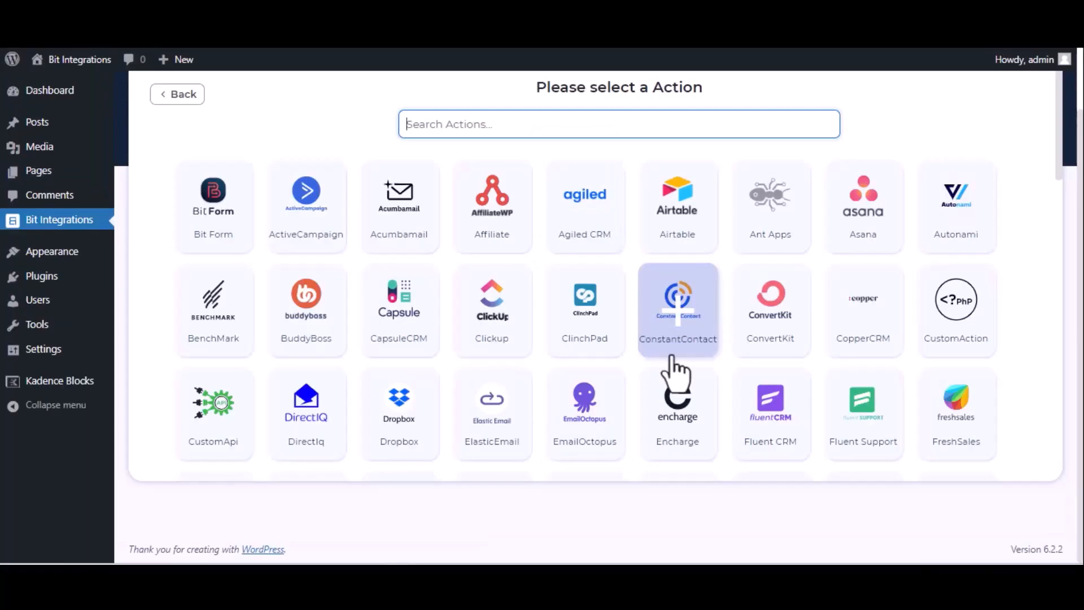
# Search the actions for "zoho", select Zoho Sheet, and set its data center to zoho.com
pyautogui.write('zoho')
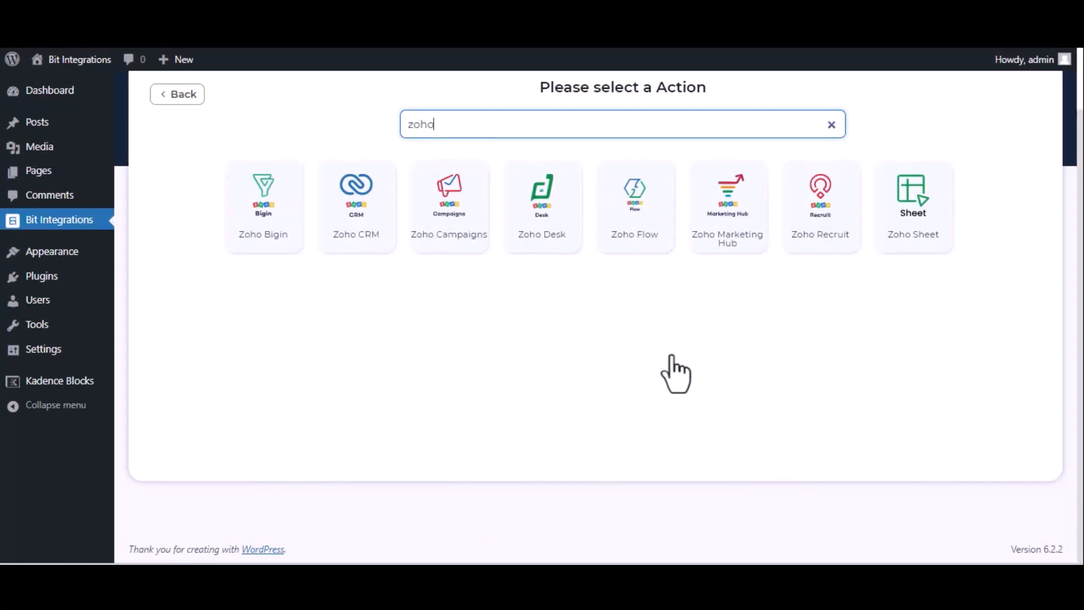
pyautogui.click(937, 229)
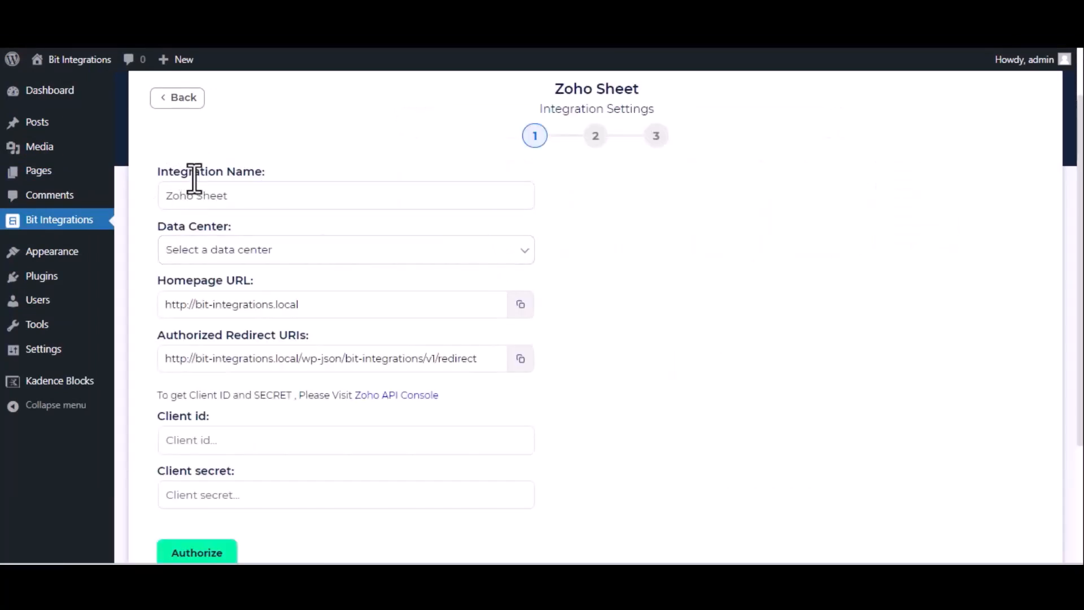
pyautogui.click(322, 257)
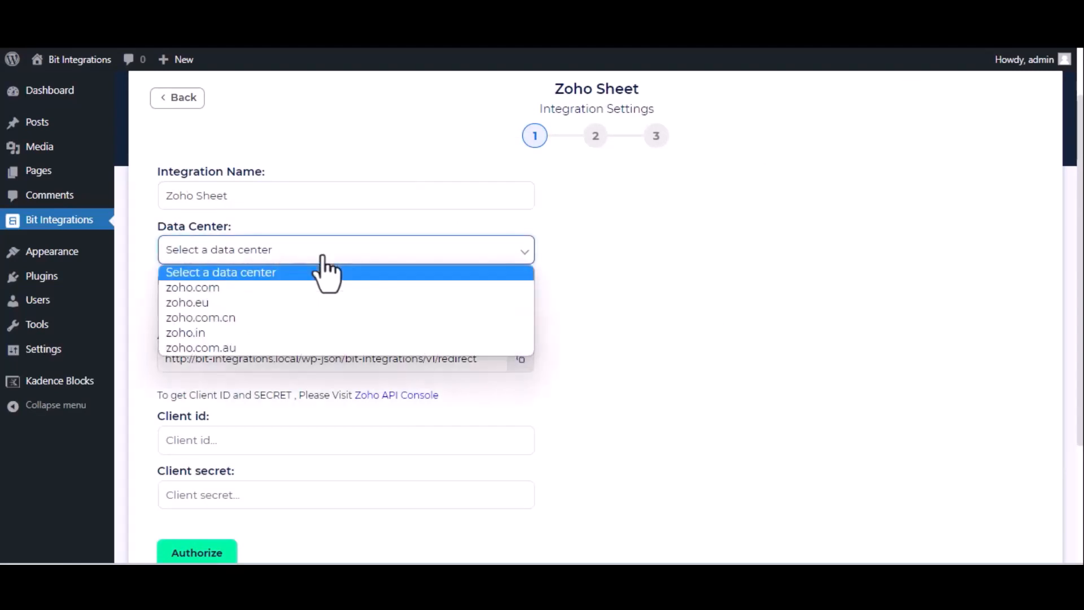
pyautogui.click(314, 287)
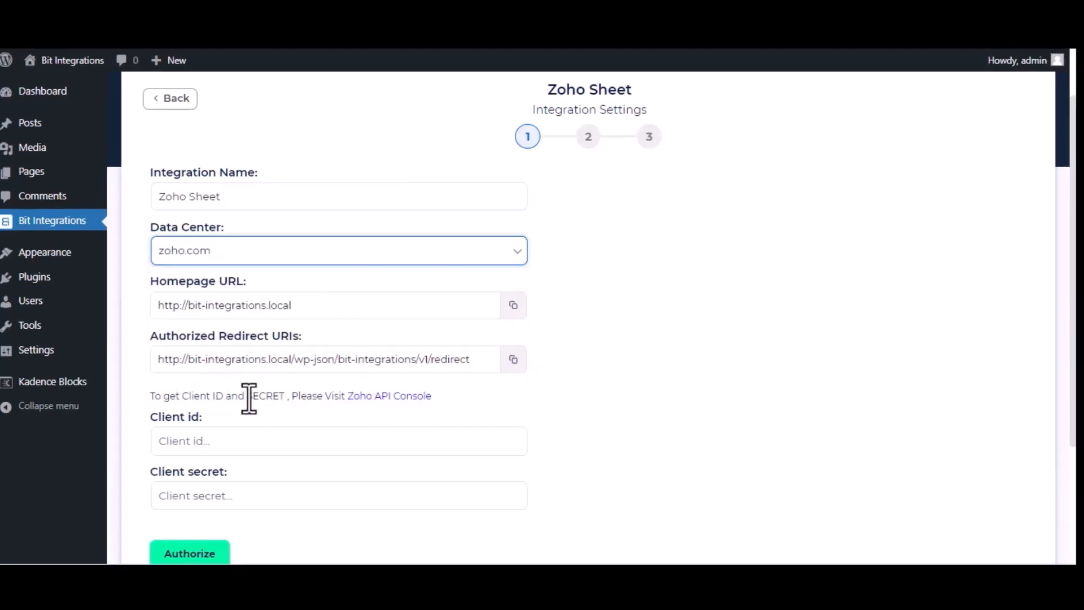
# Open the Zoho API Console from the integration settings and start a new client of type Server-based Applications
pyautogui.click(404, 397)
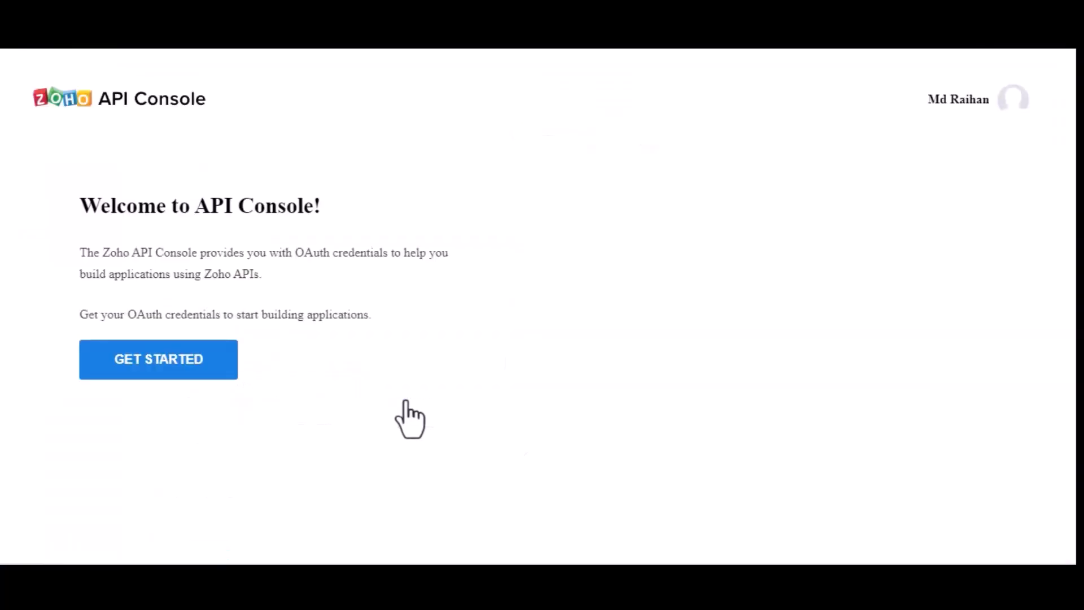
pyautogui.click(131, 367)
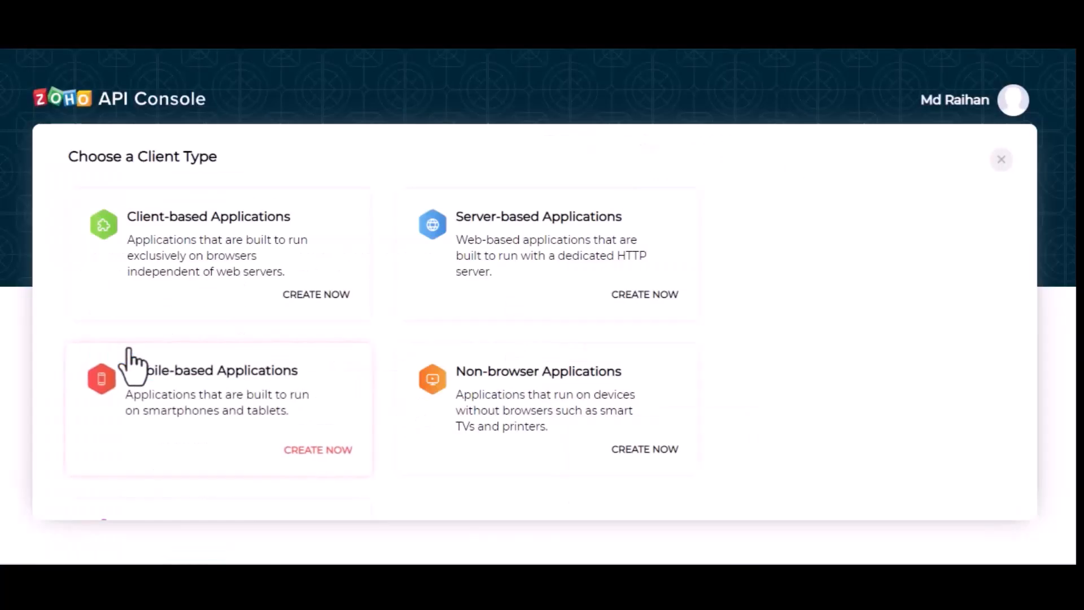
pyautogui.click(556, 234)
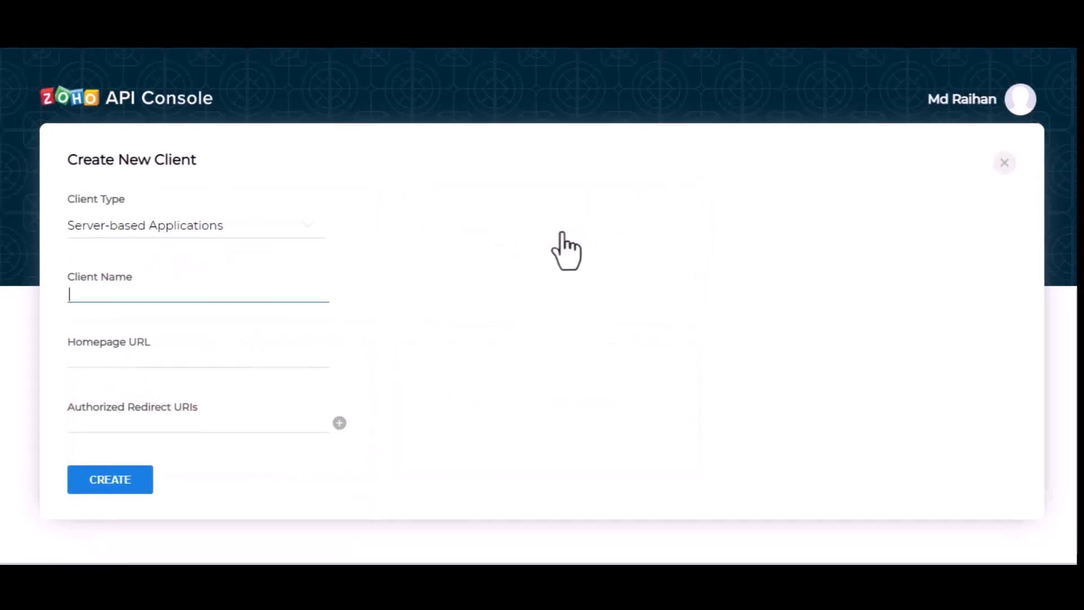
# Name the new API client "Bit Integrations"
pyautogui.write('Bit ')
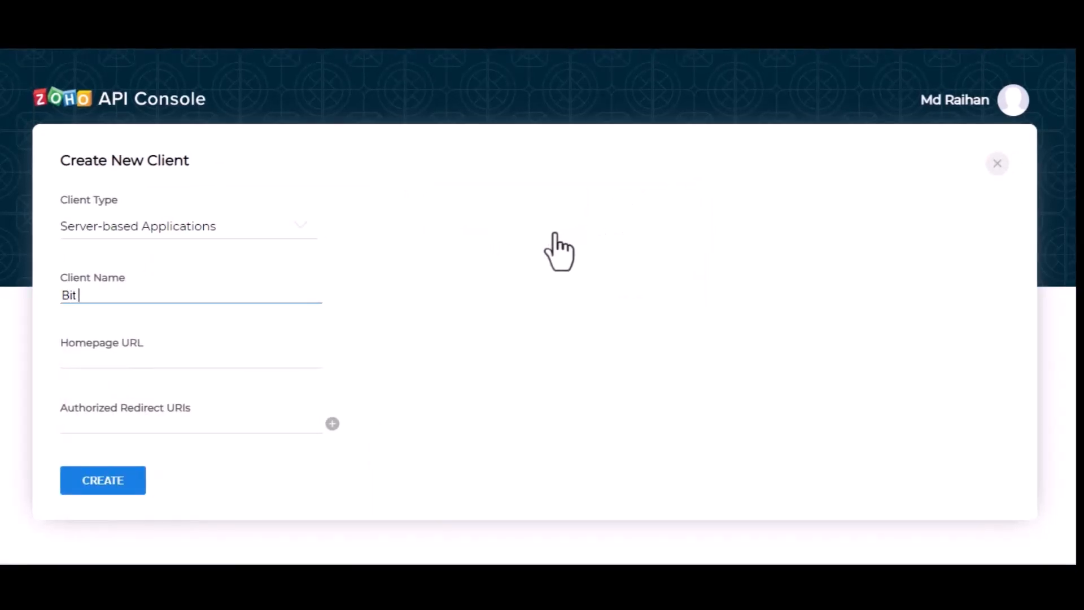
pyautogui.write('Integr')
pyautogui.press('BackSpace')
pyautogui.write('grtions')
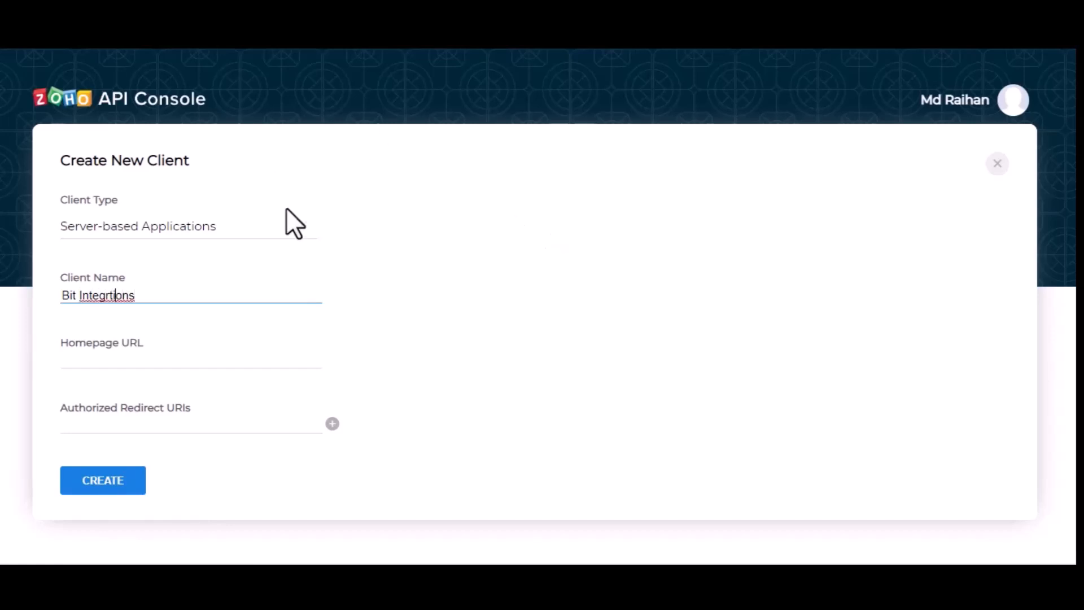
pyautogui.press('Left')
pyautogui.write('a')
# Copy the homepage URL and authorized redirect URI from the Zoho Sheet integration settings into the new client, and create it
pyautogui.click(190, 363)
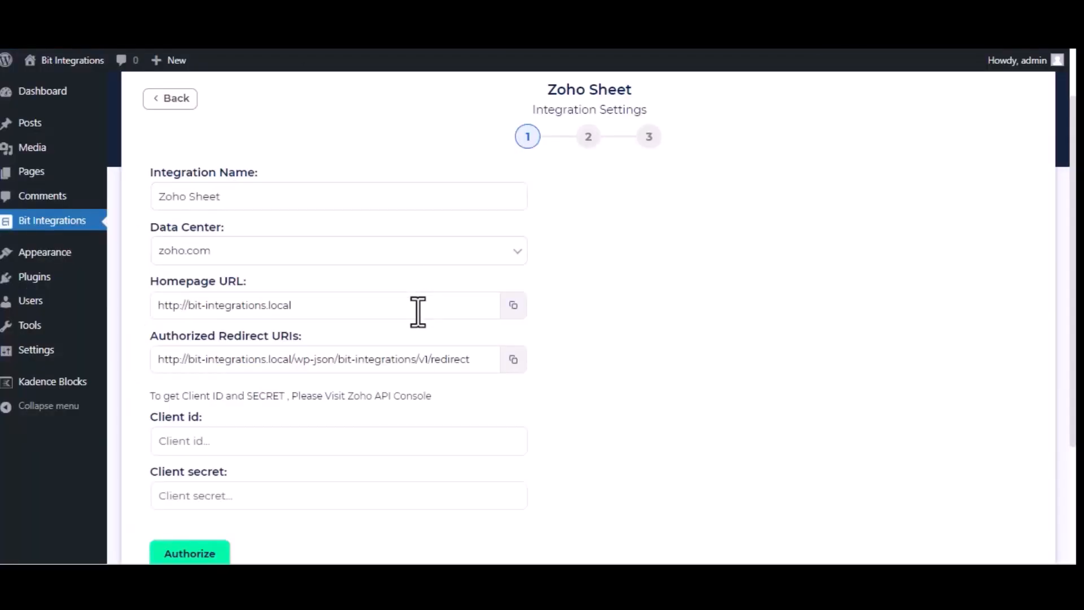
pyautogui.click(515, 311)
pyautogui.click(516, 310)
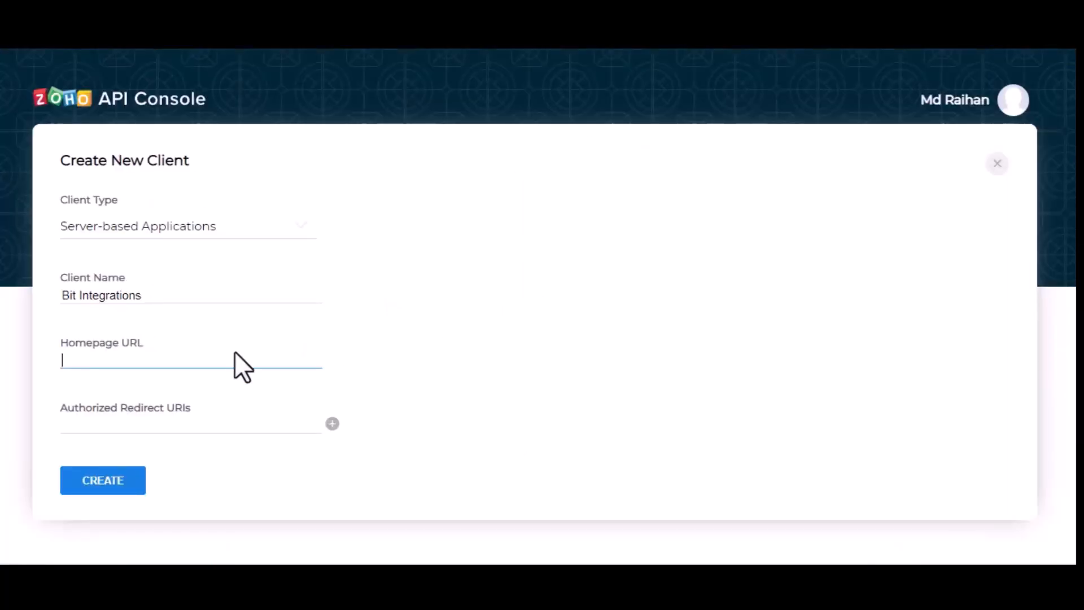
pyautogui.hotkey('ctrl', 'v')
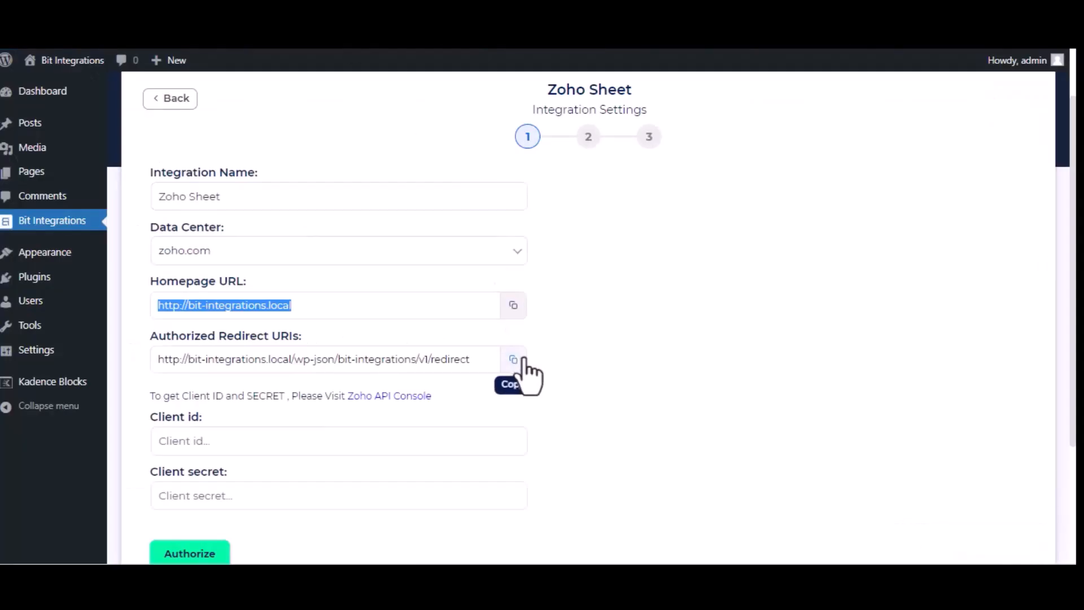
pyautogui.click(514, 360)
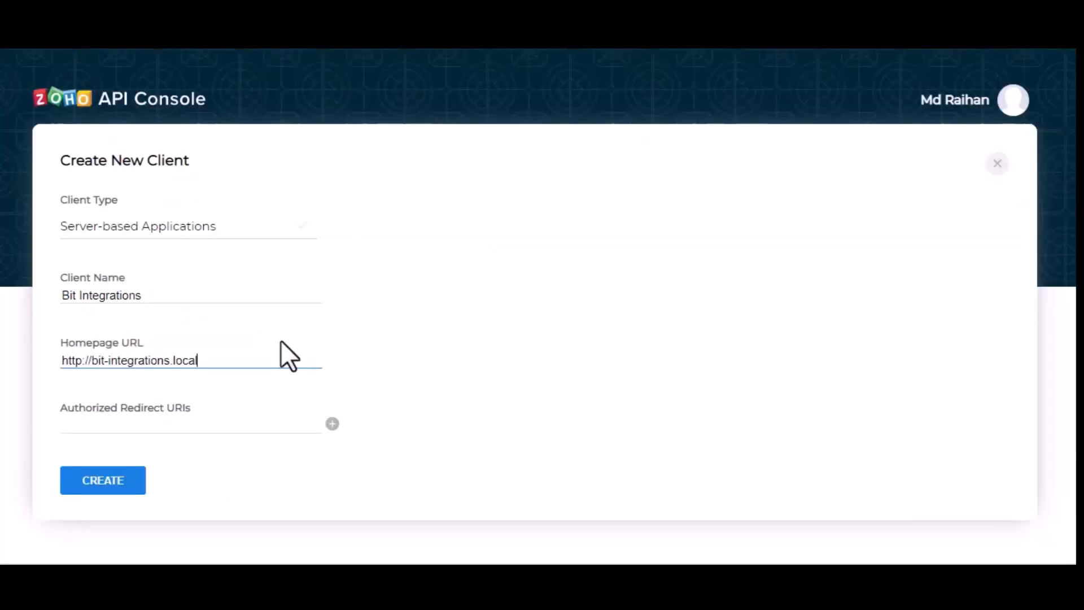
pyautogui.click(223, 431)
pyautogui.hotkey('ctrl', 'v')
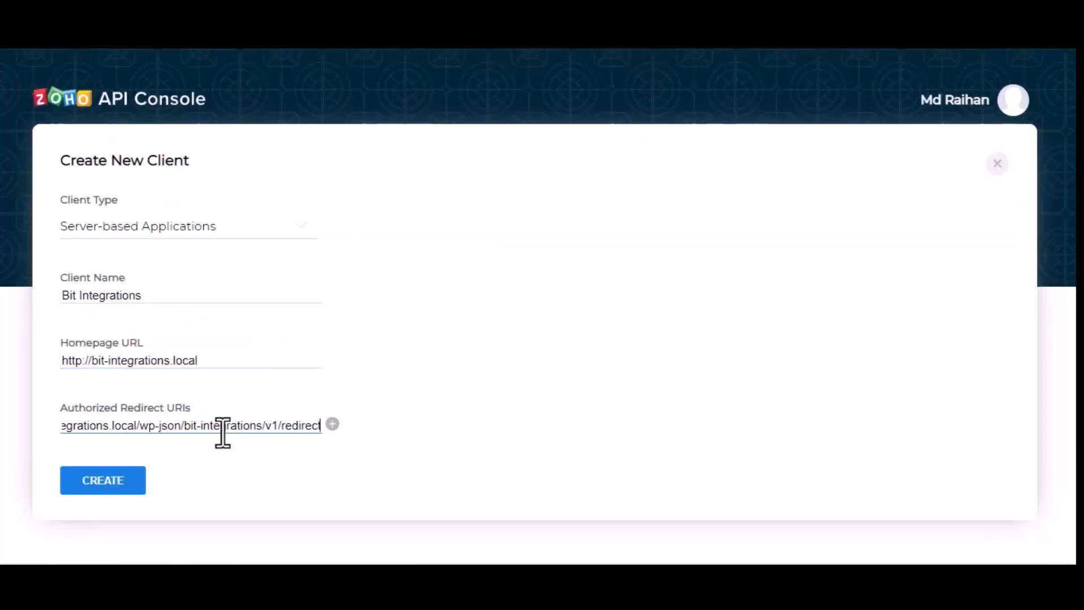
pyautogui.click(119, 492)
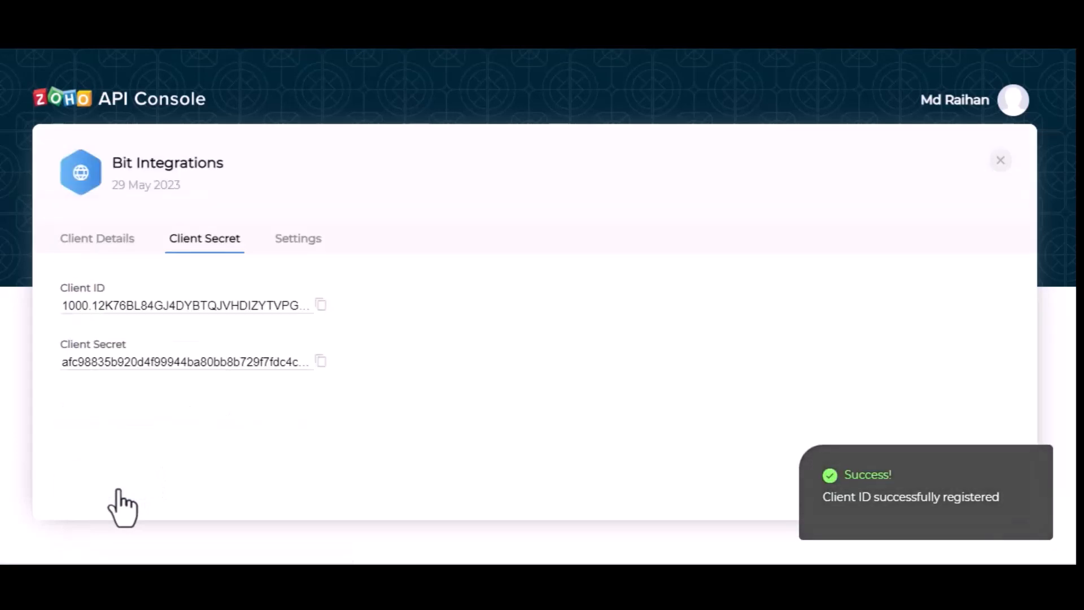
# Copy the client ID and client secret from the Zoho API Console into the matching Zoho Sheet integration fields
pyautogui.click(320, 306)
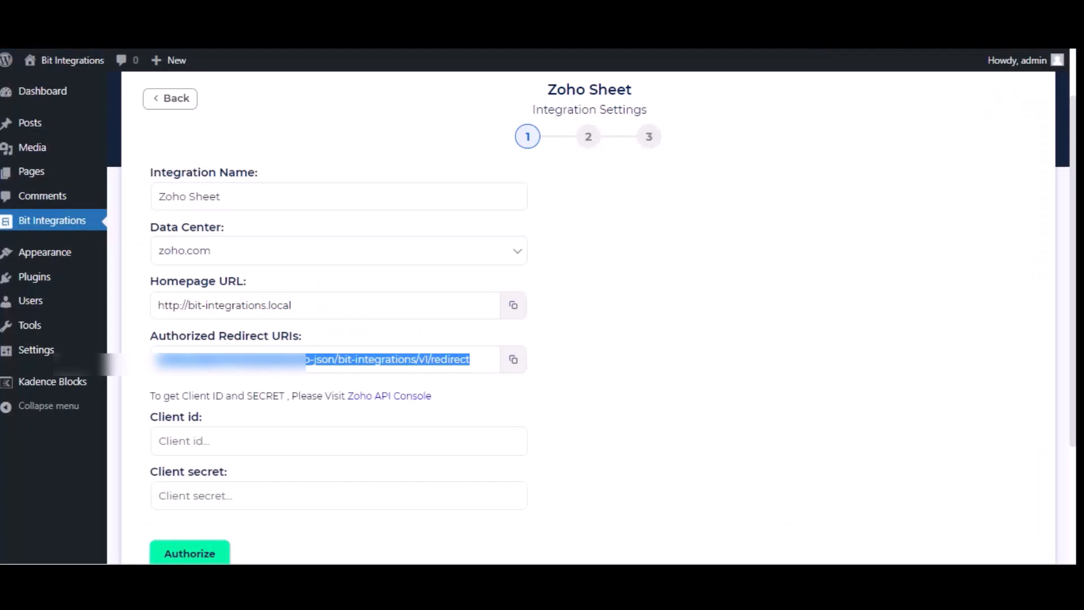
pyautogui.click(346, 446)
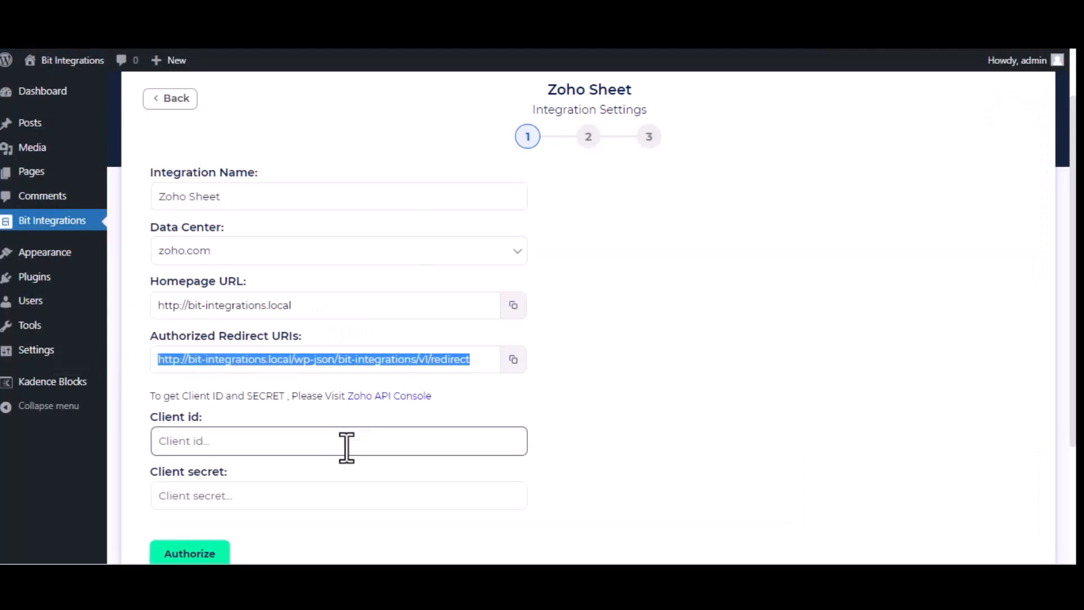
pyautogui.hotkey('ctrl', 'v')
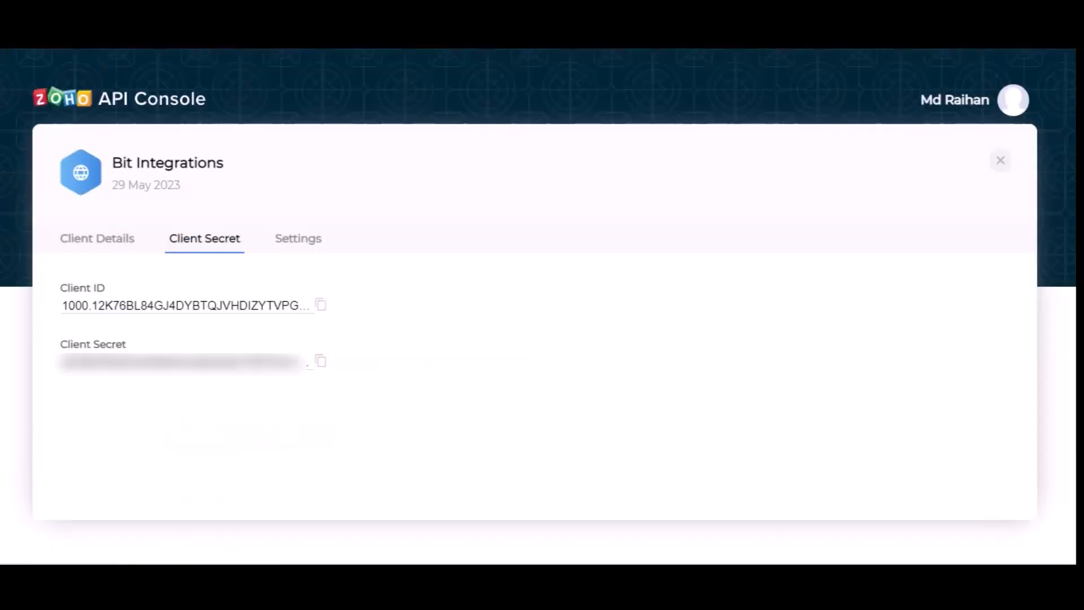
pyautogui.click(321, 362)
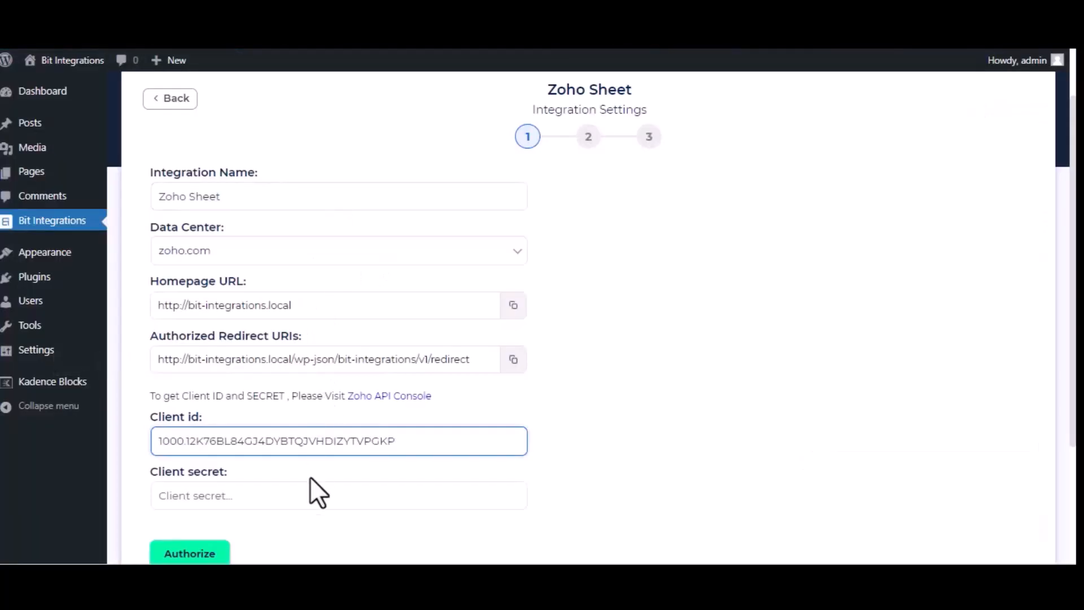
pyautogui.click(316, 494)
pyautogui.hotkey('ctrl', 'v')
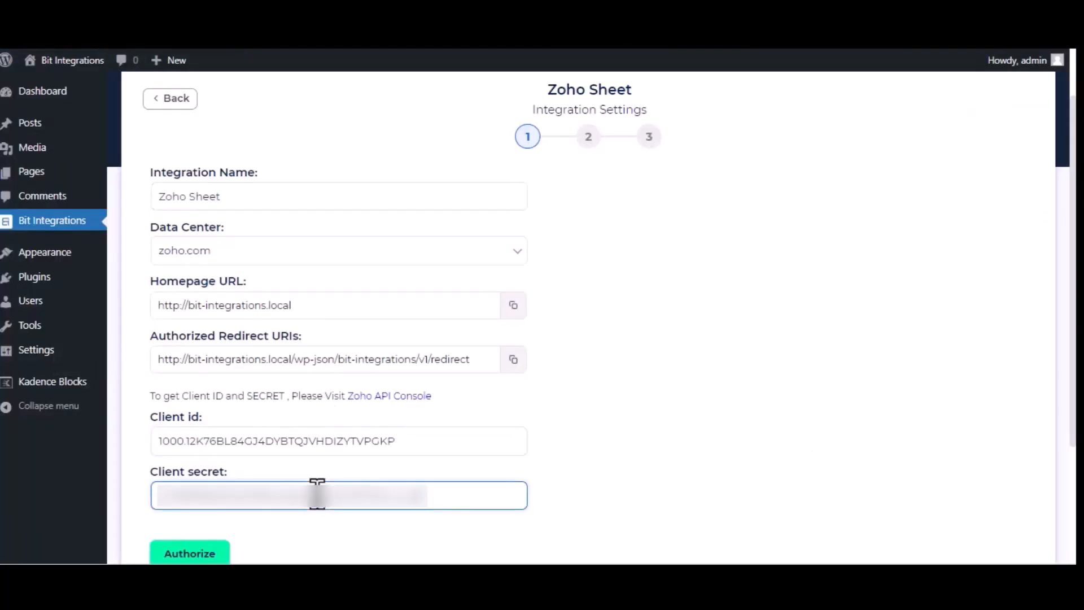
# Authorize the Zoho Sheet integration and accept Bit Integrations' request to access the account's spreadsheets
pyautogui.click(205, 555)
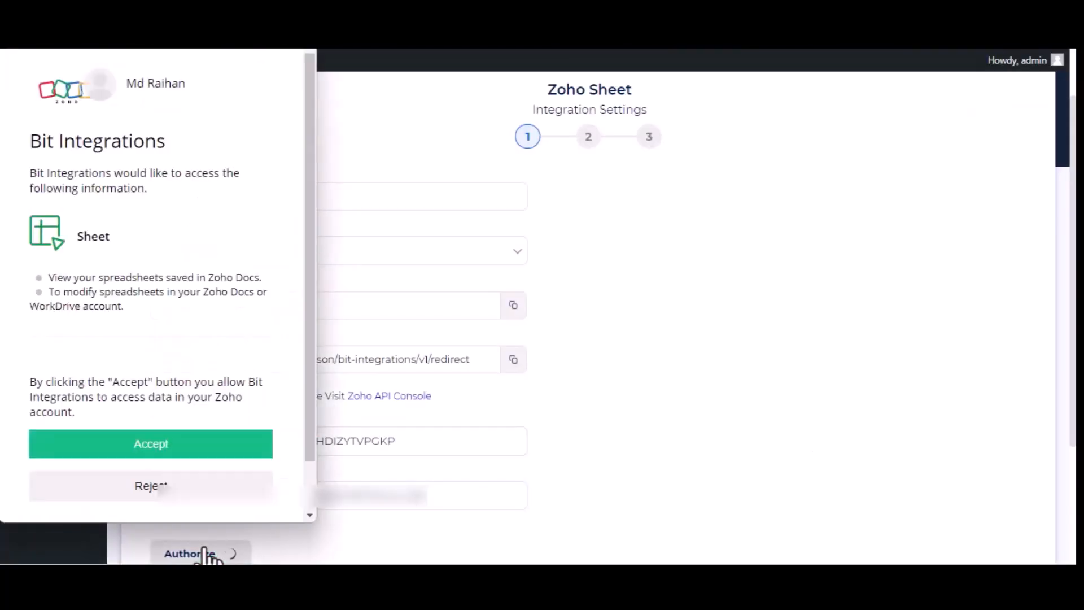
pyautogui.click(194, 447)
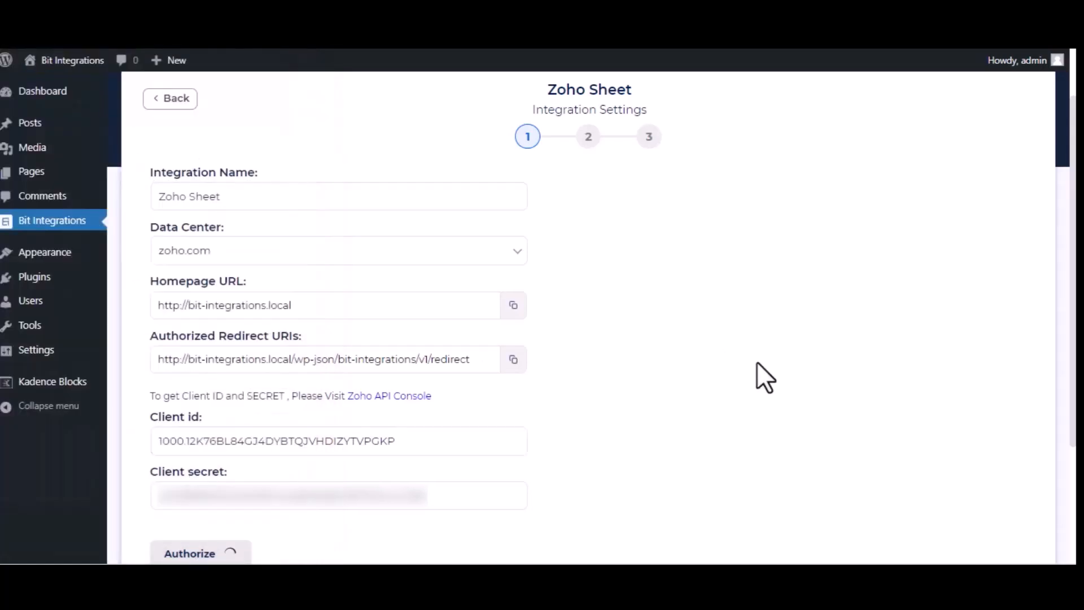
pyautogui.scroll(-3, 924, 469)
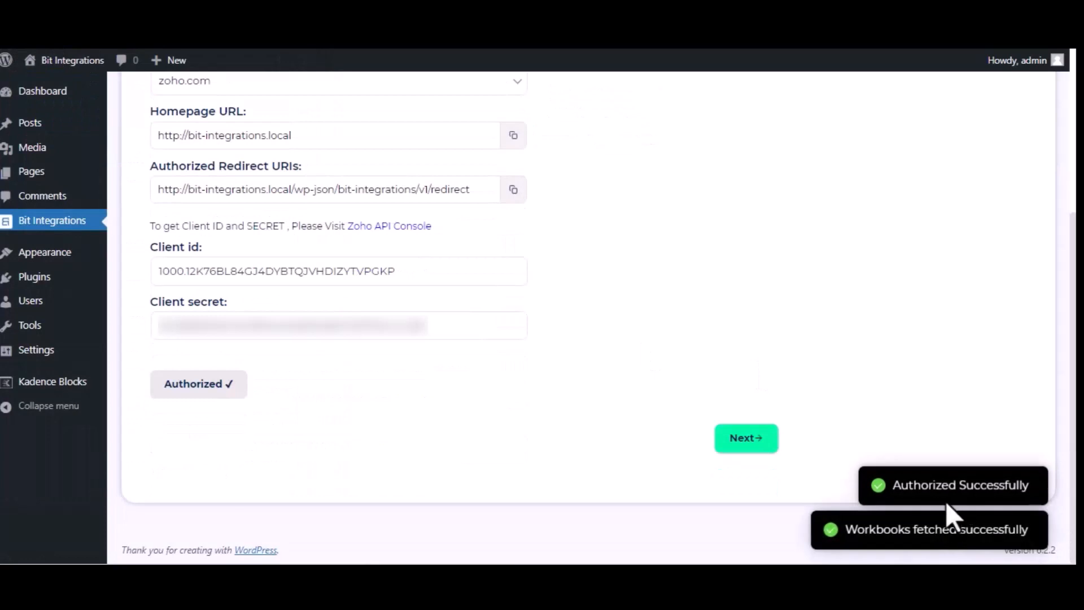
# Continue to the Zoho Sheet integration's mapping settings and choose the Bit Integrations workbook with the Sheet1 worksheet
pyautogui.click(734, 443)
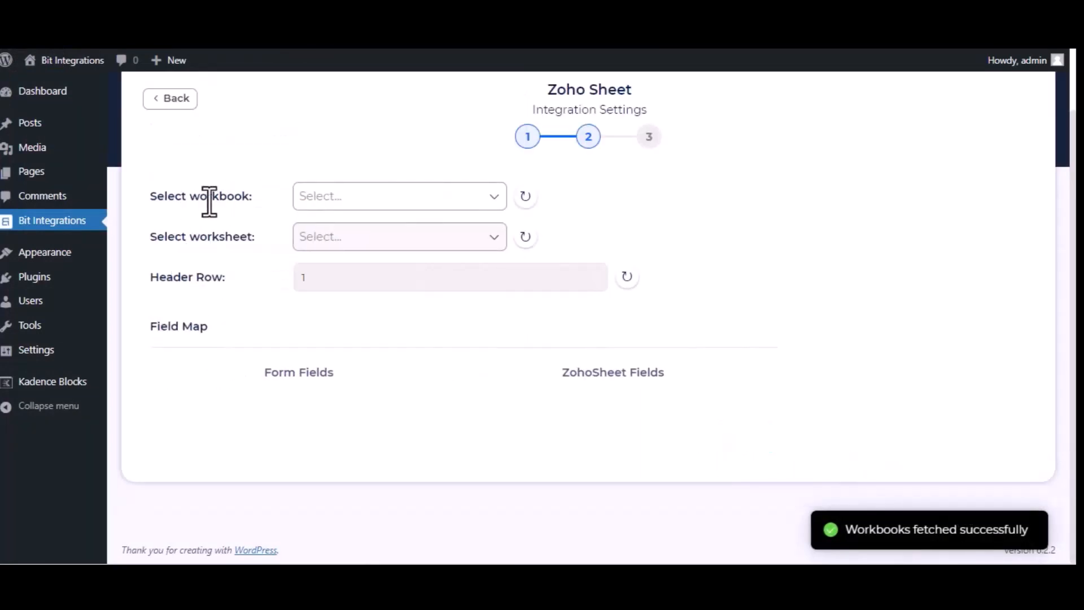
pyautogui.click(390, 196)
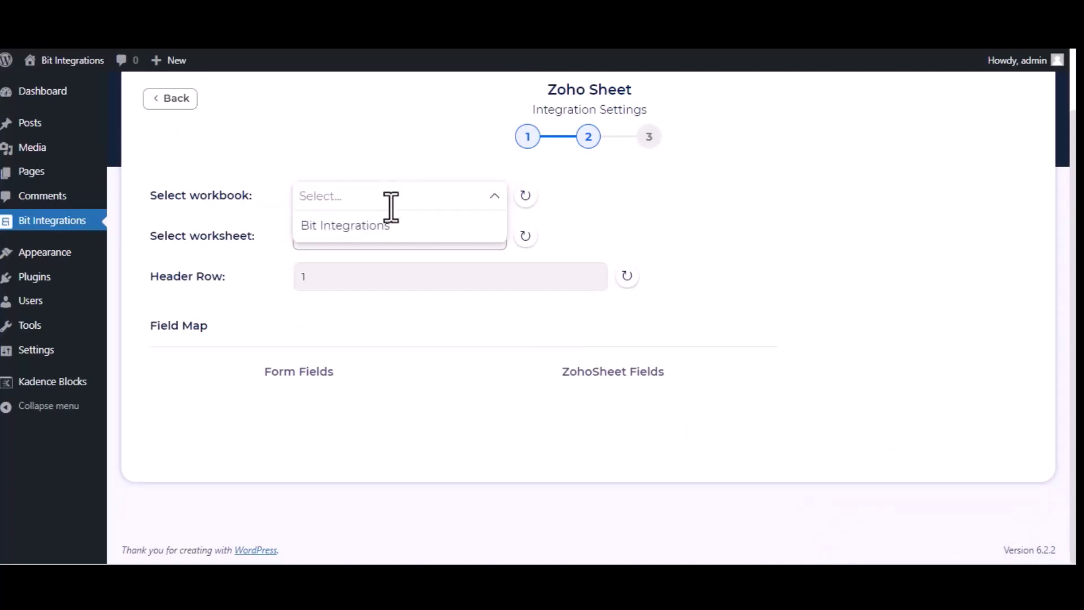
pyautogui.click(394, 225)
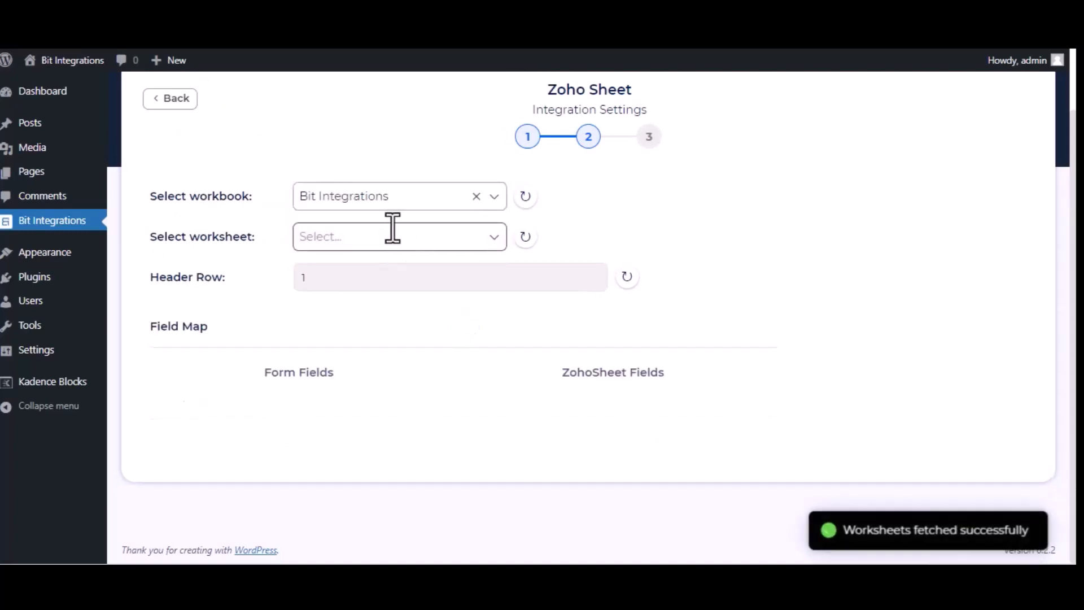
pyautogui.click(402, 242)
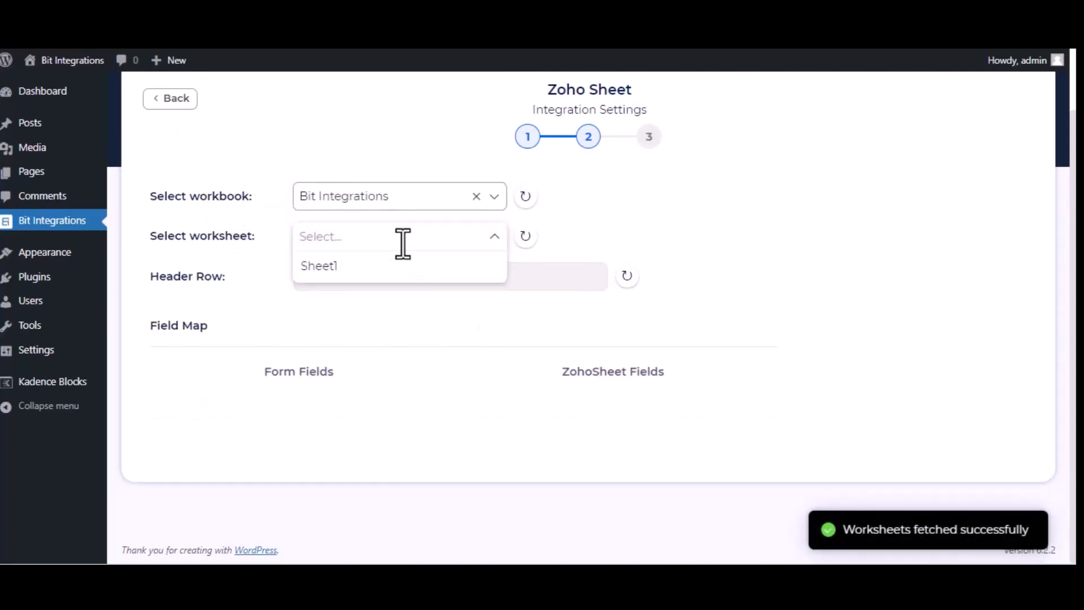
pyautogui.click(392, 268)
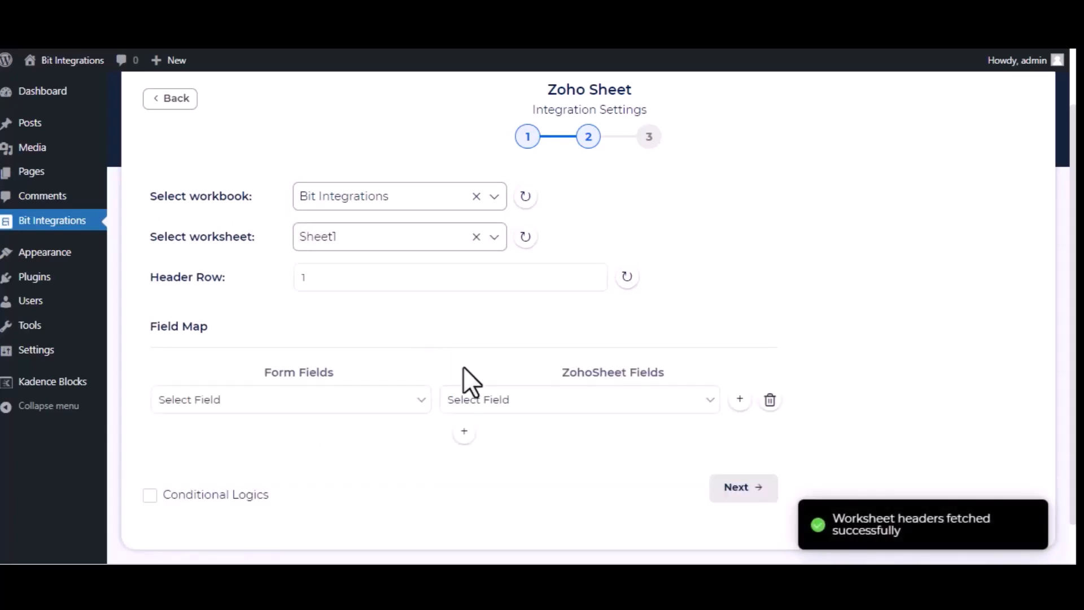
# Map the form's Name field to the Name field of the Zoho Sheet worksheet
pyautogui.click(326, 398)
pyautogui.click(312, 451)
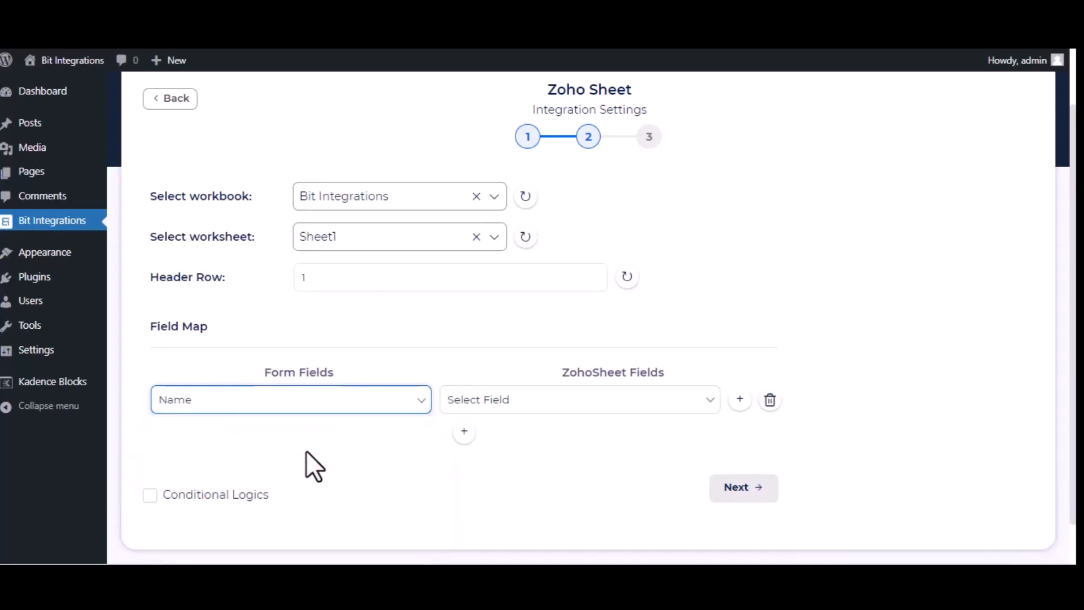
pyautogui.click(494, 406)
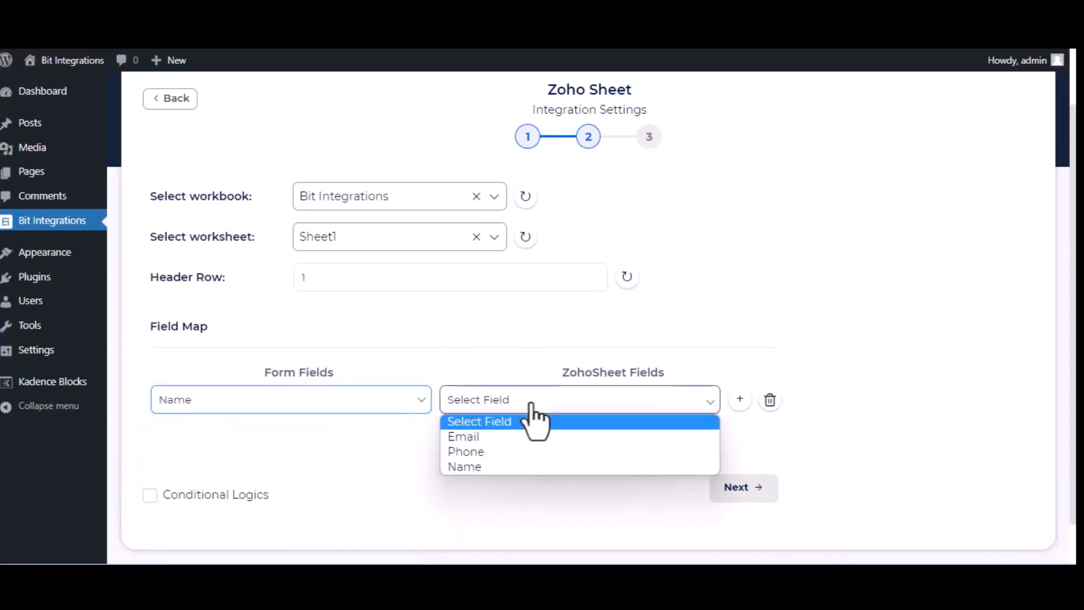
pyautogui.click(531, 466)
# Add a second field mapping that links the form's Email field to the worksheet's Email field
pyautogui.click(464, 431)
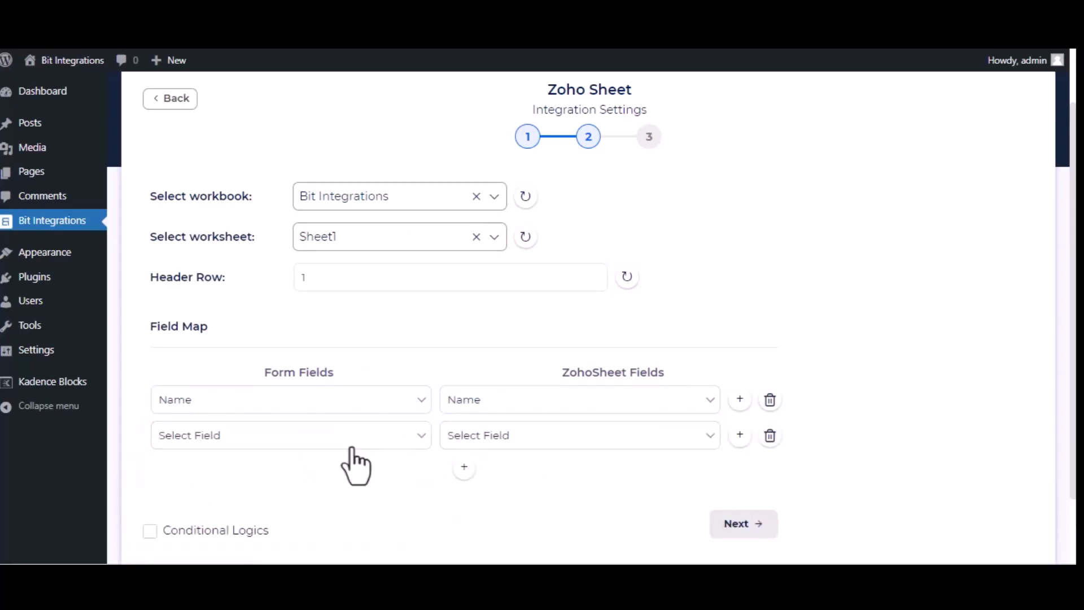
pyautogui.click(351, 440)
pyautogui.click(338, 503)
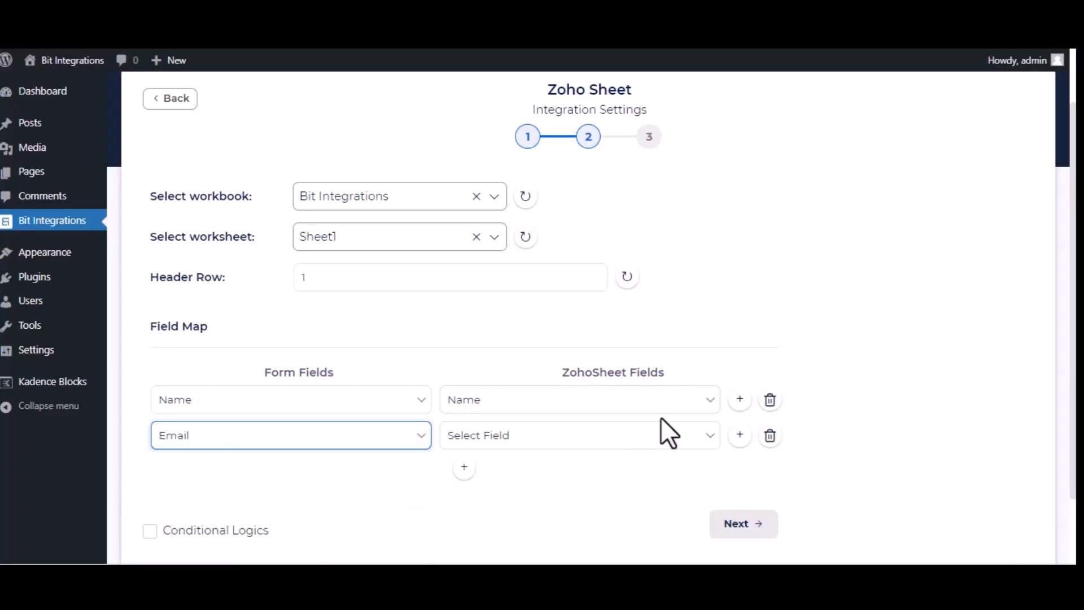
pyautogui.click(658, 438)
pyautogui.click(656, 474)
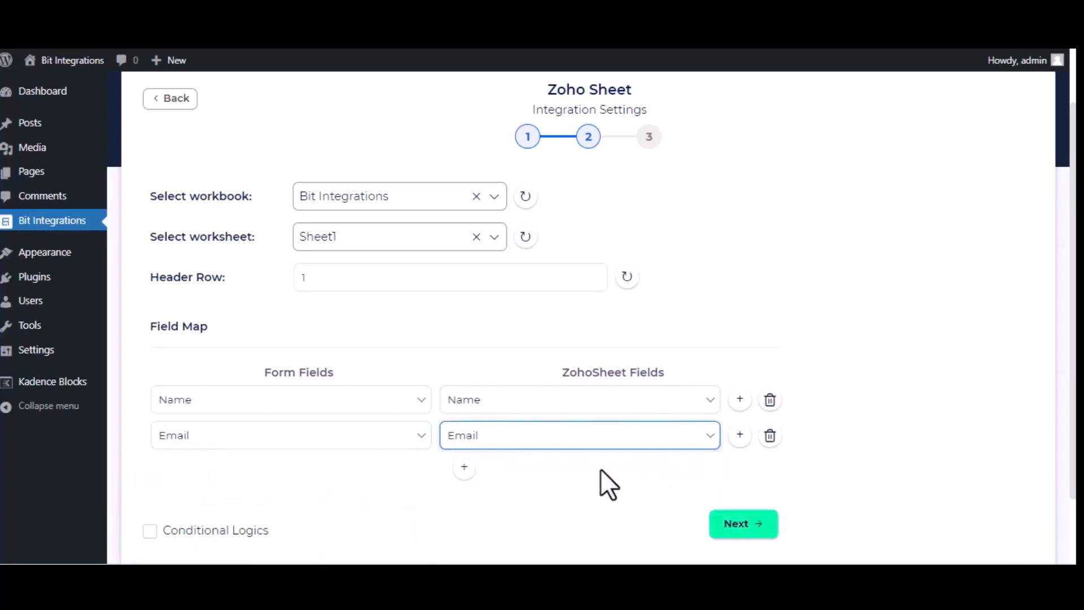
# Add a third field mapping that links the form's Phone field to the worksheet's Phone field
pyautogui.click(463, 467)
pyautogui.click(339, 477)
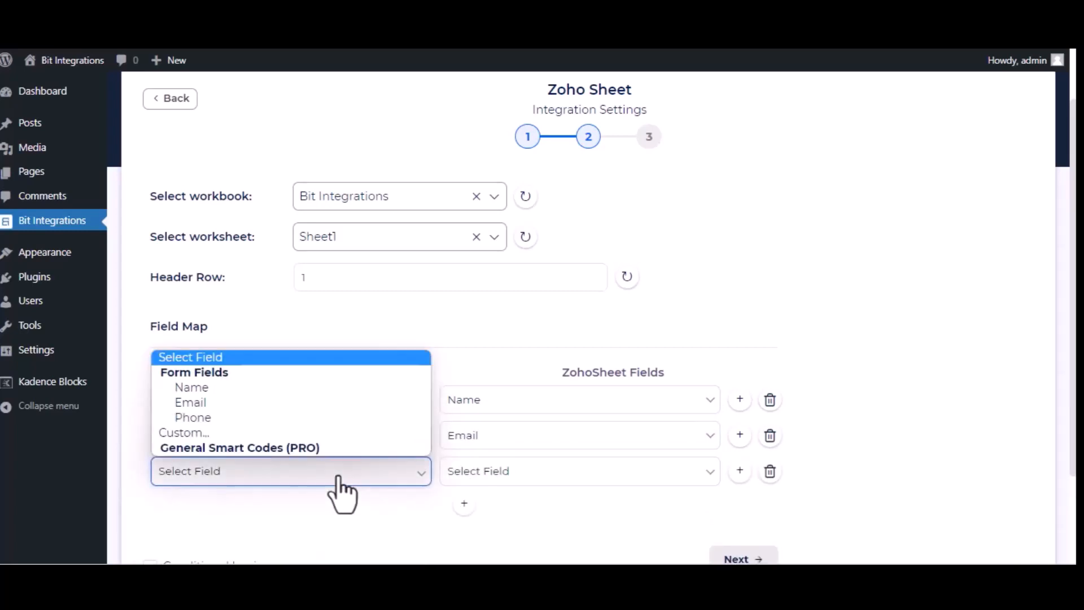
pyautogui.click(286, 419)
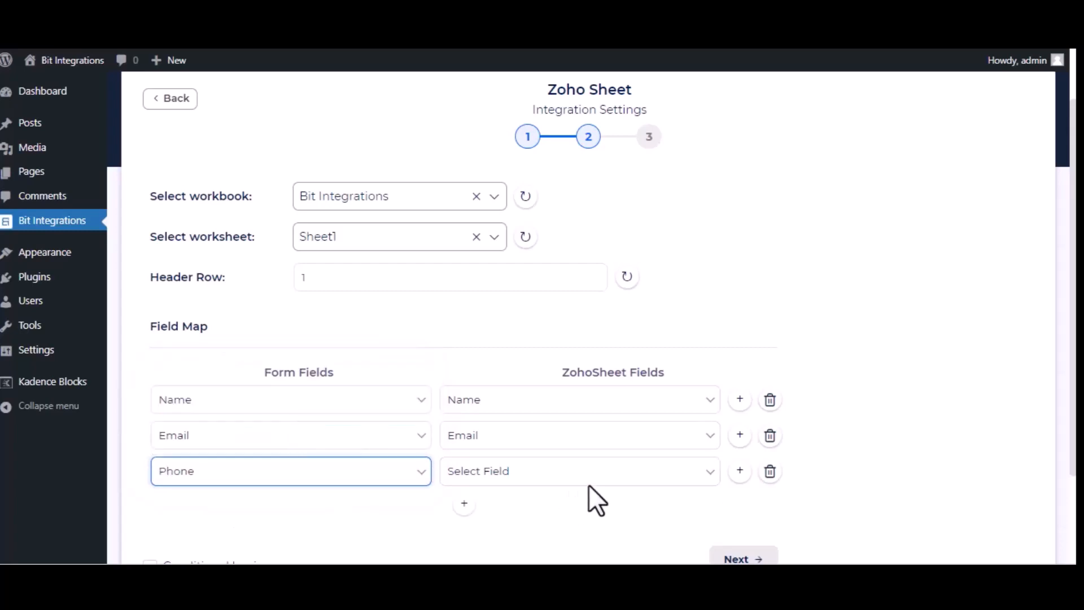
pyautogui.click(588, 484)
pyautogui.click(538, 525)
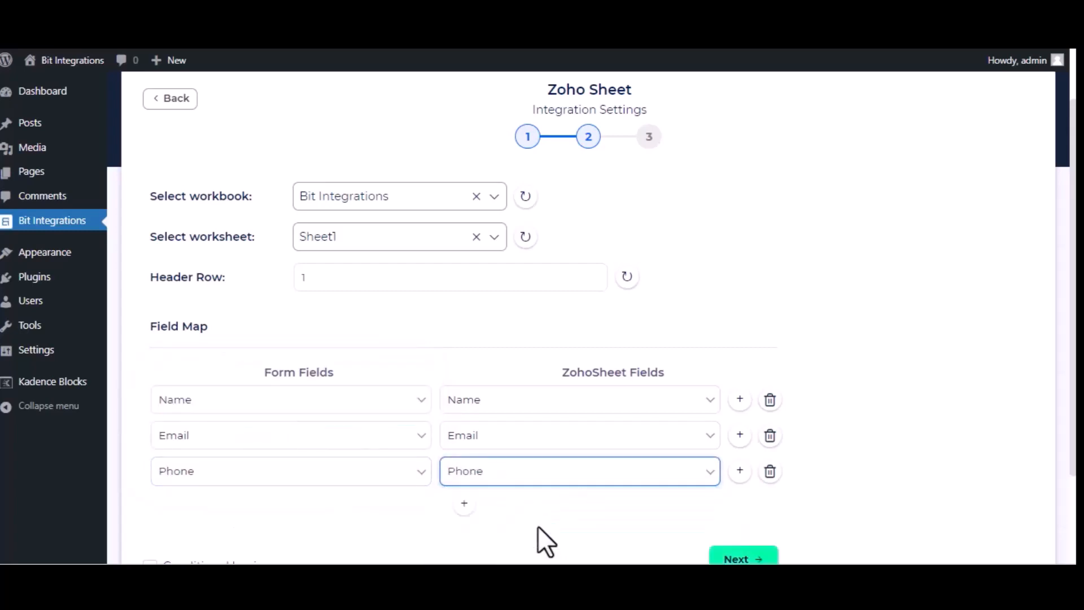
# Proceed to the final integration stage without conditional logic, and finish and save the Zoho Sheet integration
pyautogui.scroll(-1, 538, 528)
pyautogui.scroll(-2, 539, 531)
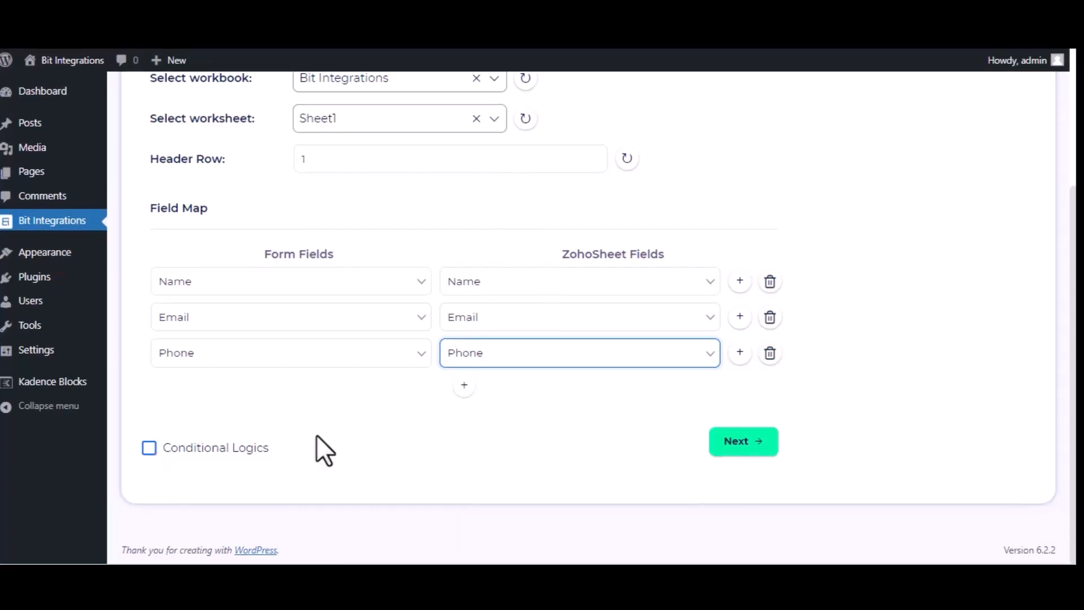
pyautogui.click(727, 444)
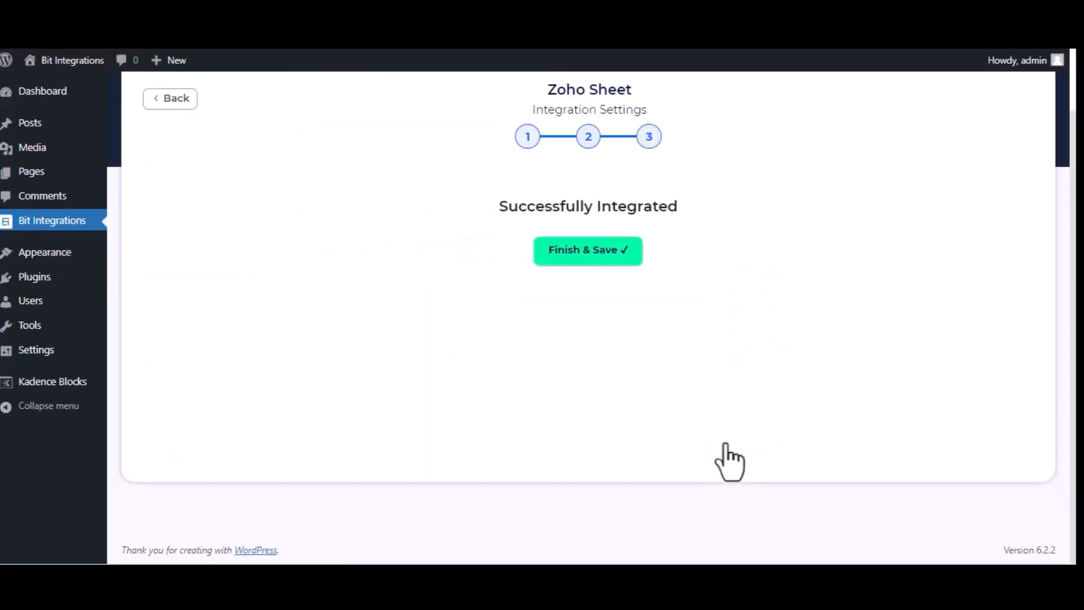
pyautogui.click(595, 260)
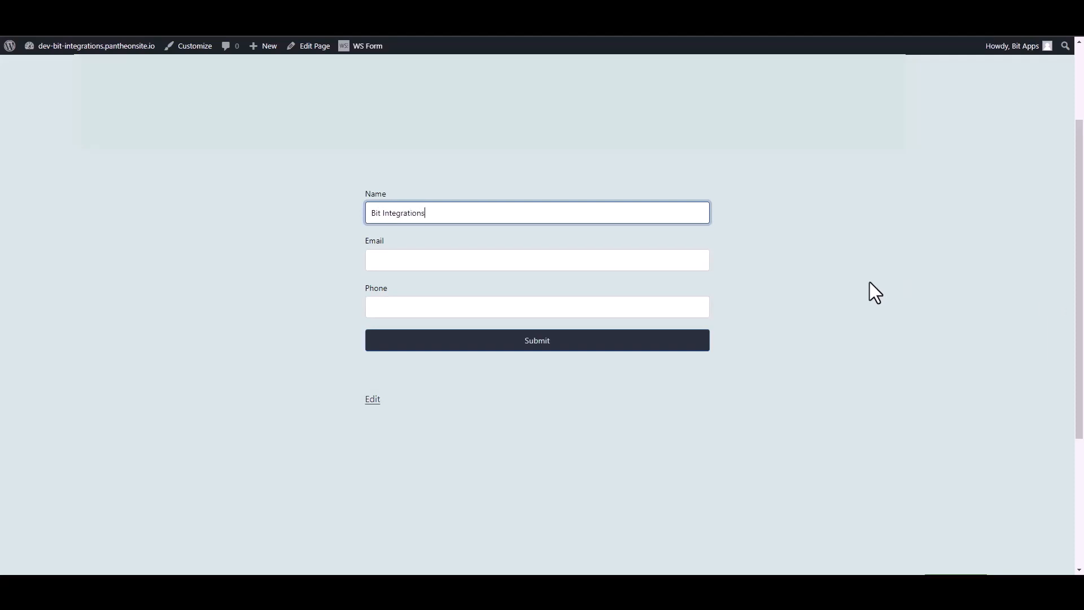
# Fill in the contact's e-mail and phone number on the published contact form and submit the test entry
pyautogui.press('Tab')
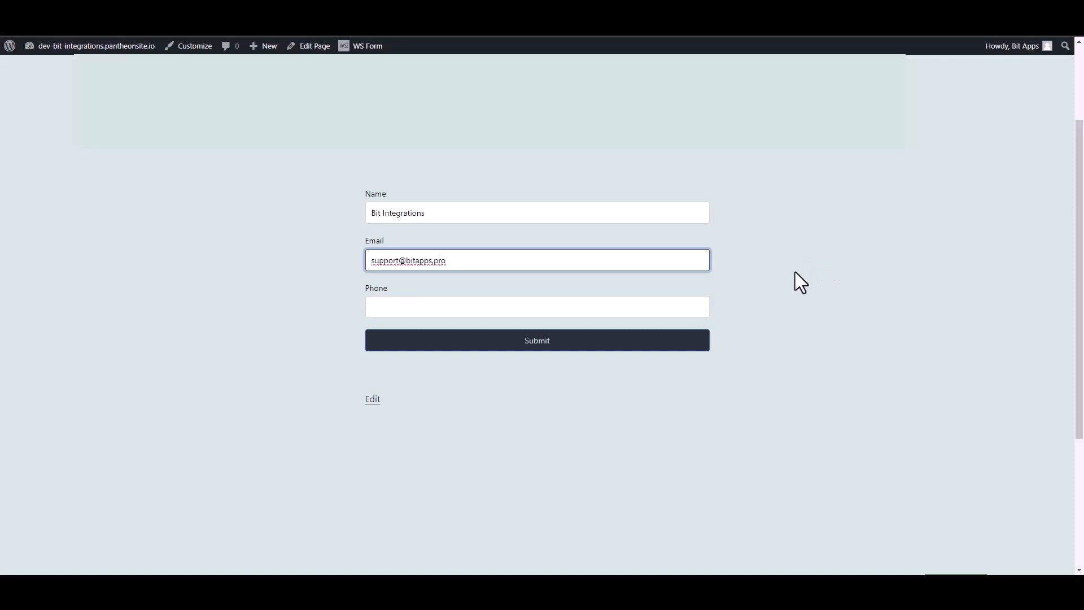
pyautogui.click(706, 313)
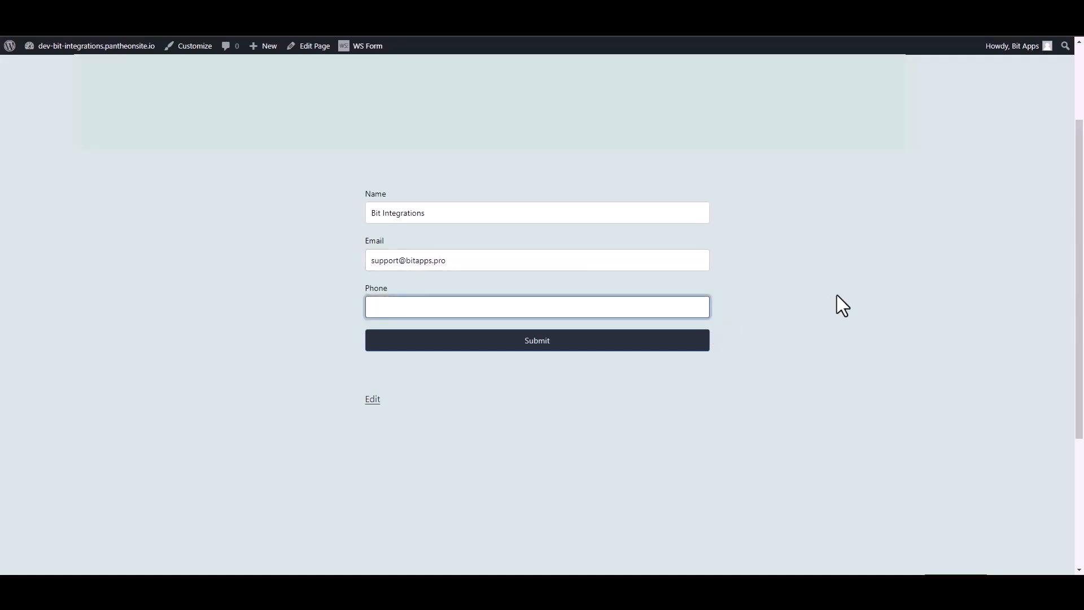
pyautogui.write('444555')
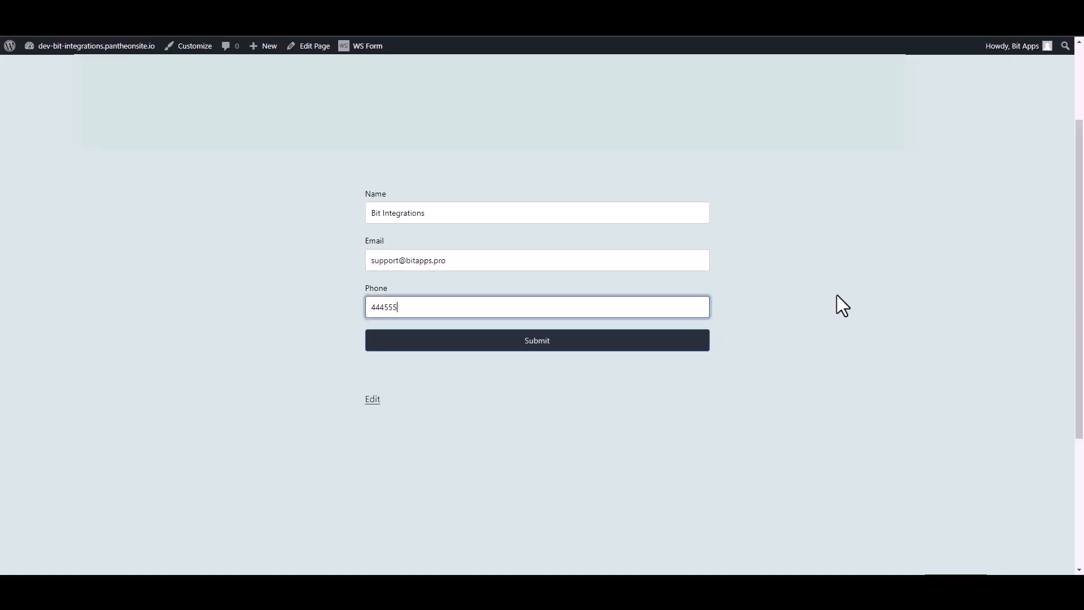
pyautogui.write('666')
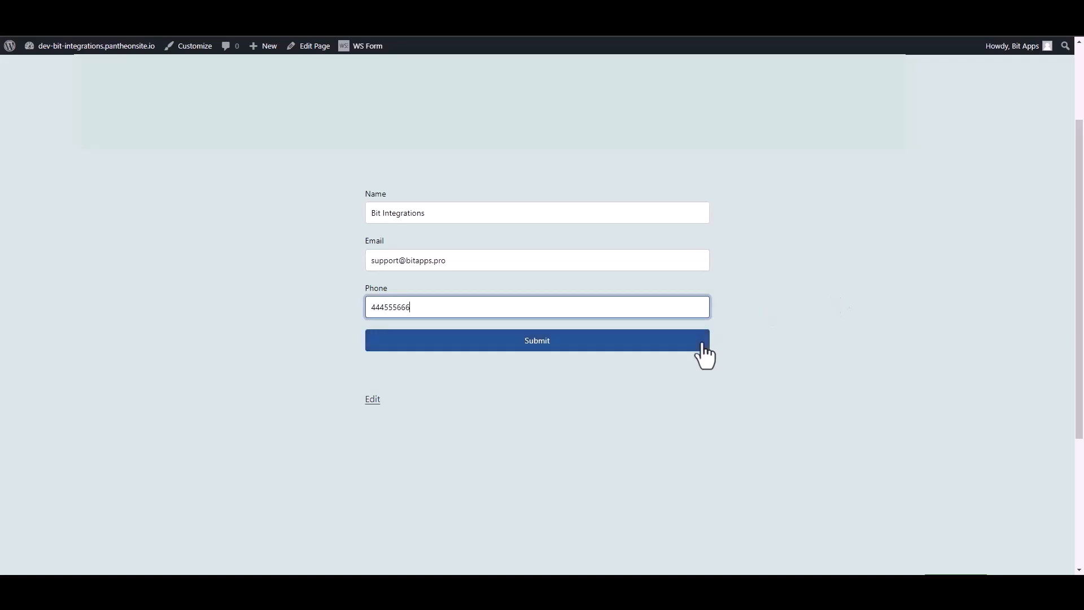
pyautogui.click(704, 350)
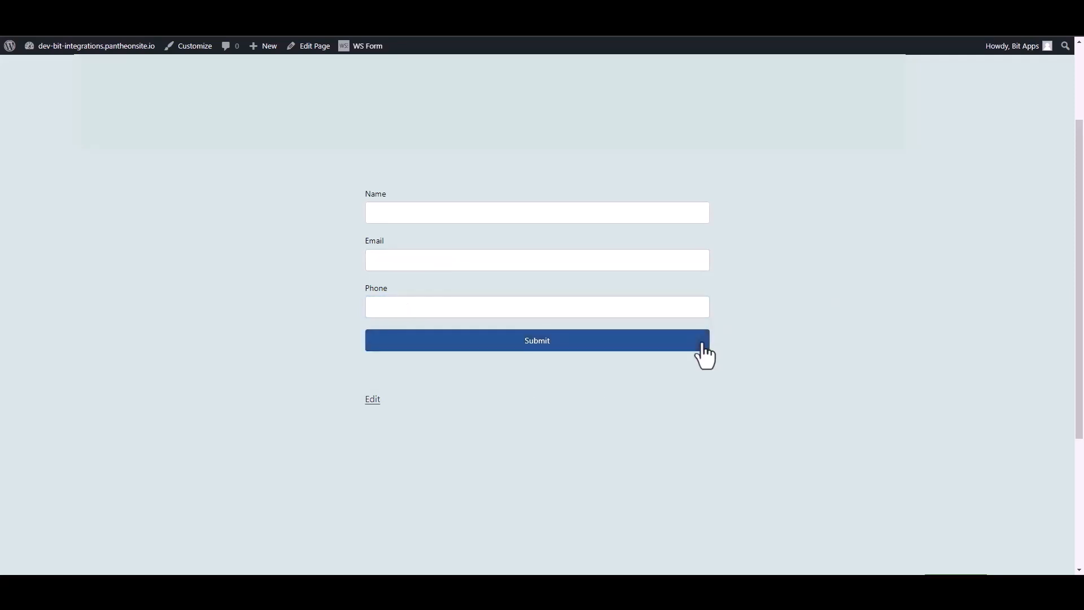